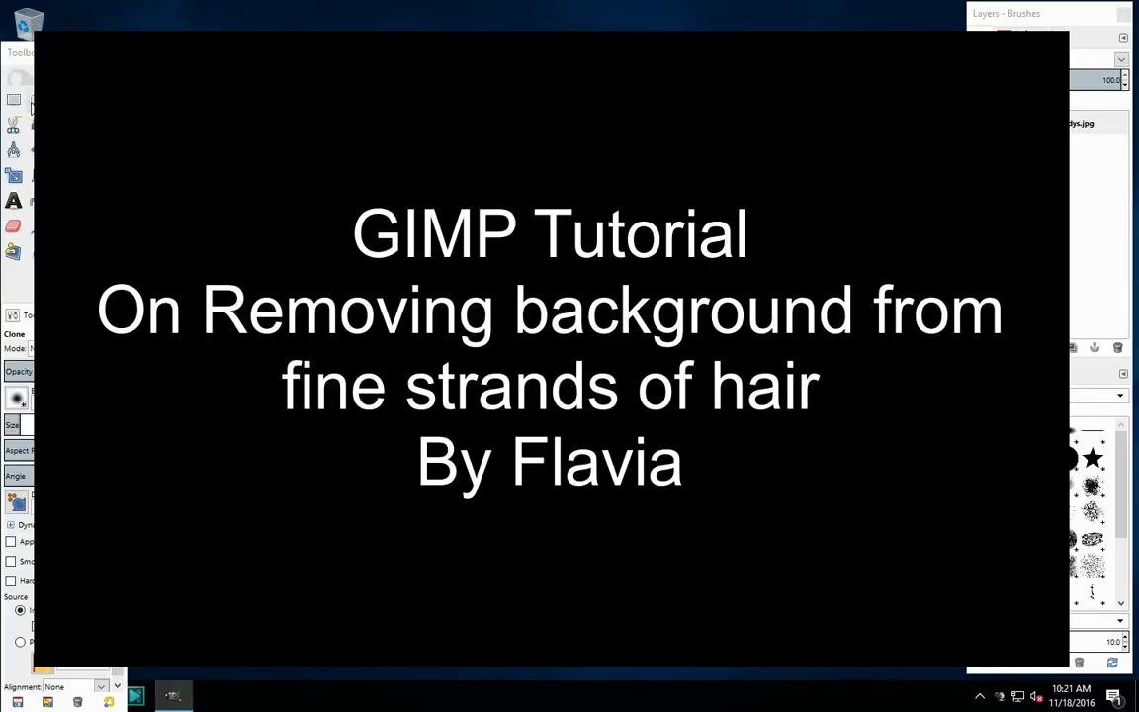
Step: Switch to the Move tool with the ladys.jpg photo open as a single layer
click(29, 149)
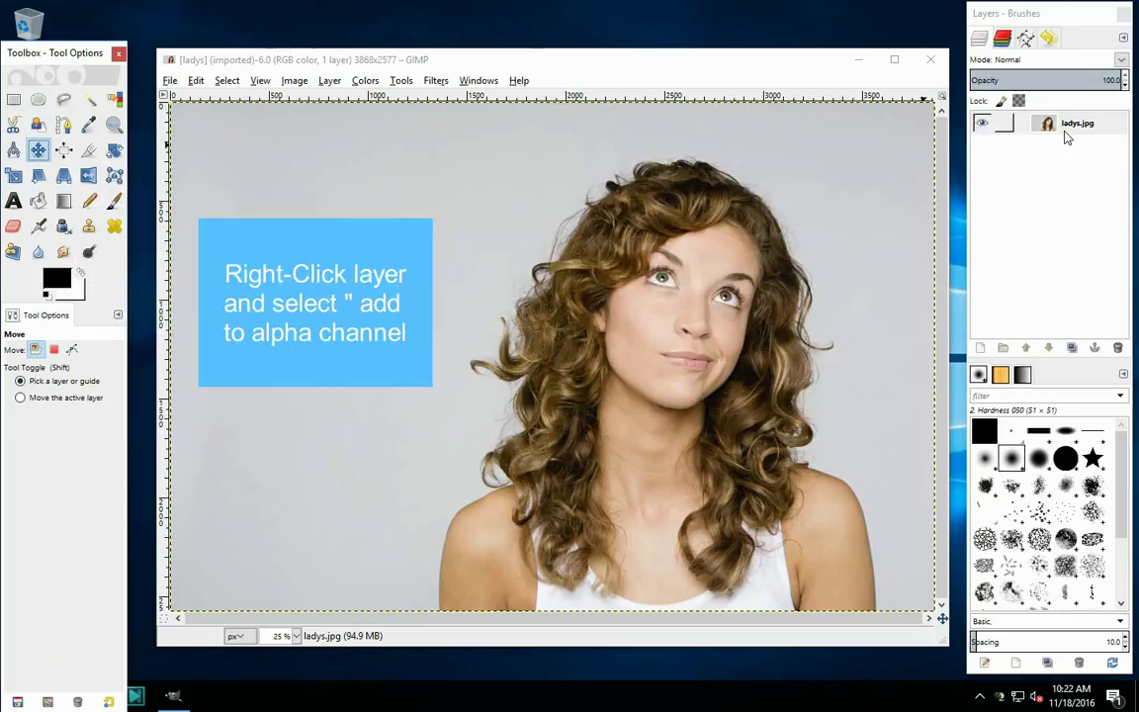
Step: Add an alpha channel to ladys.jpg and duplicate it as ladys.jpg copy
right_click(1068, 135)
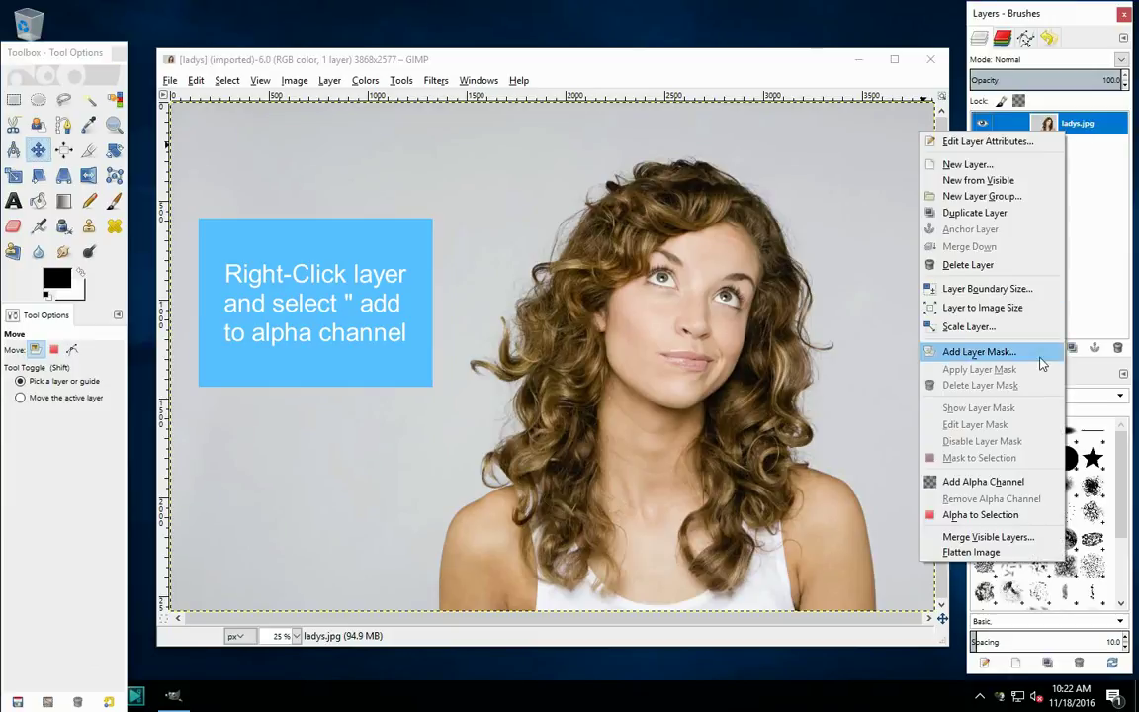
click(1018, 483)
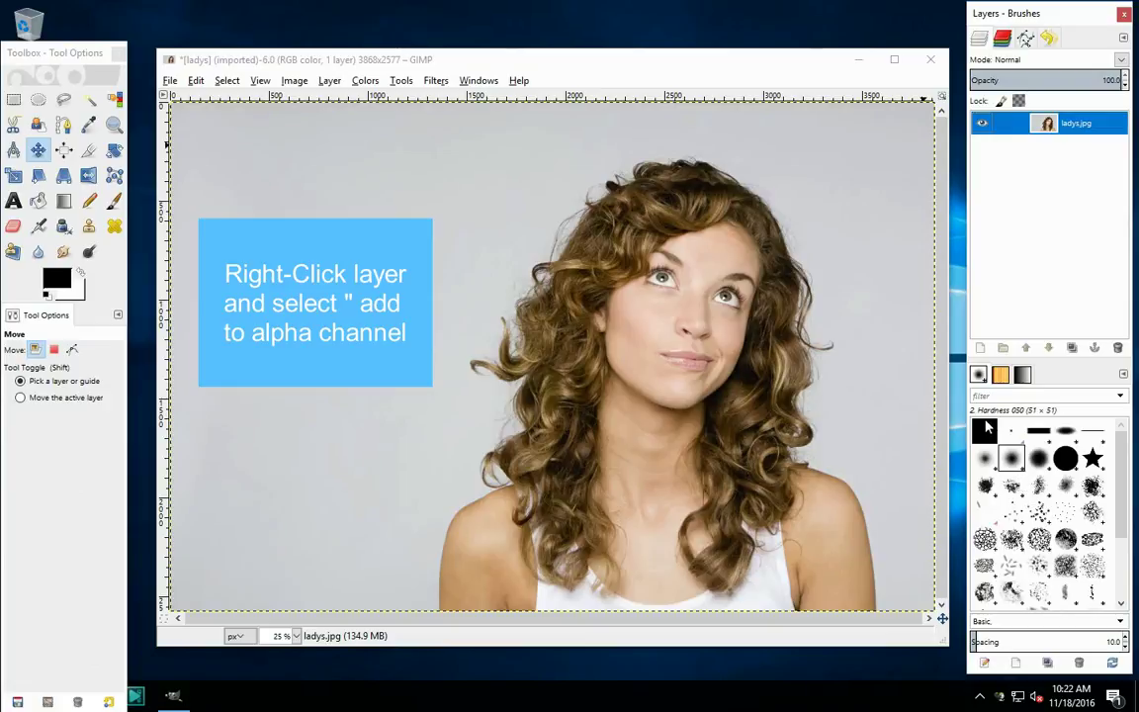
click(1072, 347)
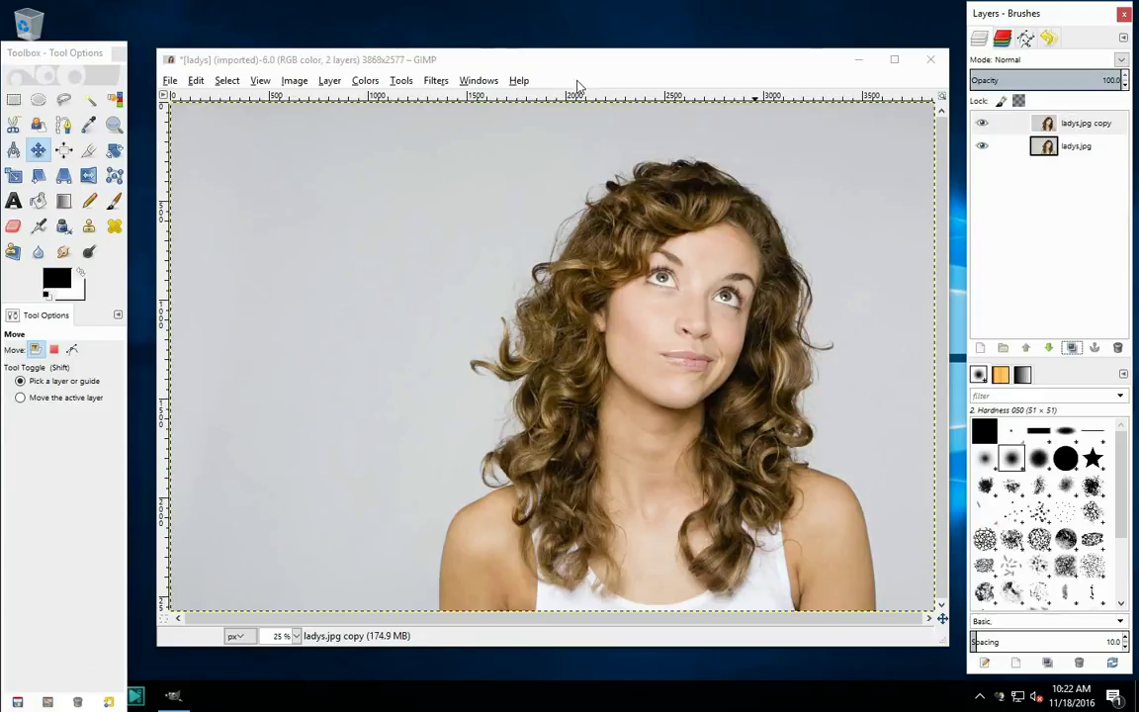
Step: Boost the copy layer's contrast with Curves, then desaturate it using Luminosity
click(363, 81)
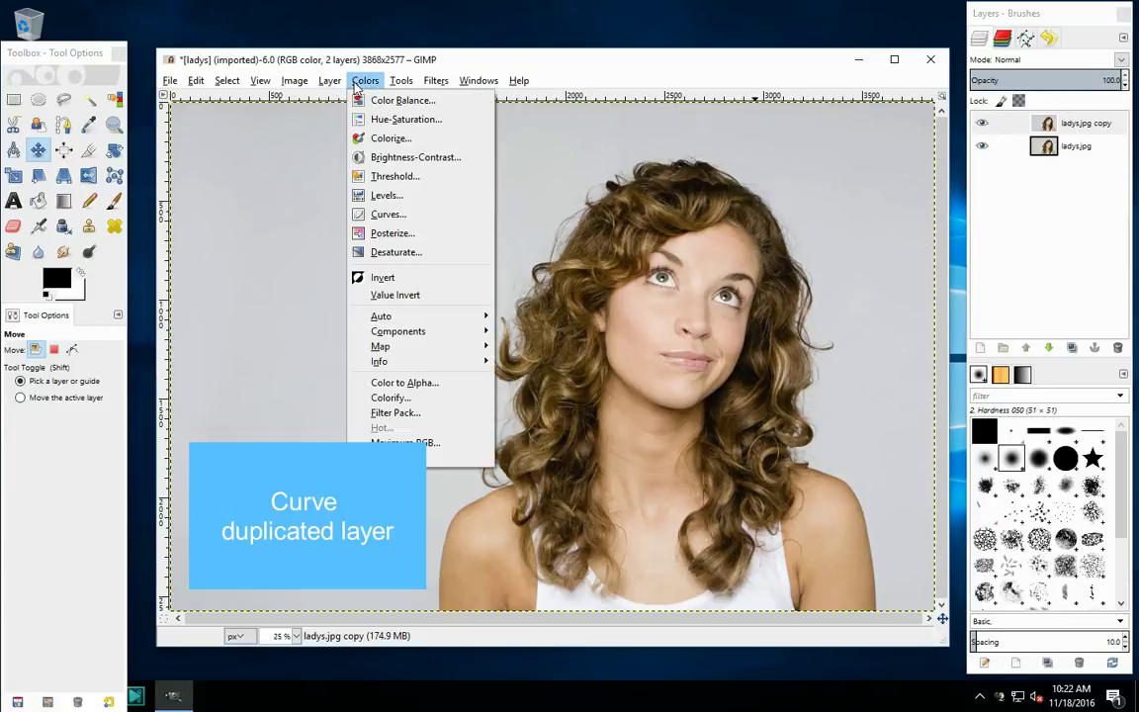
click(403, 217)
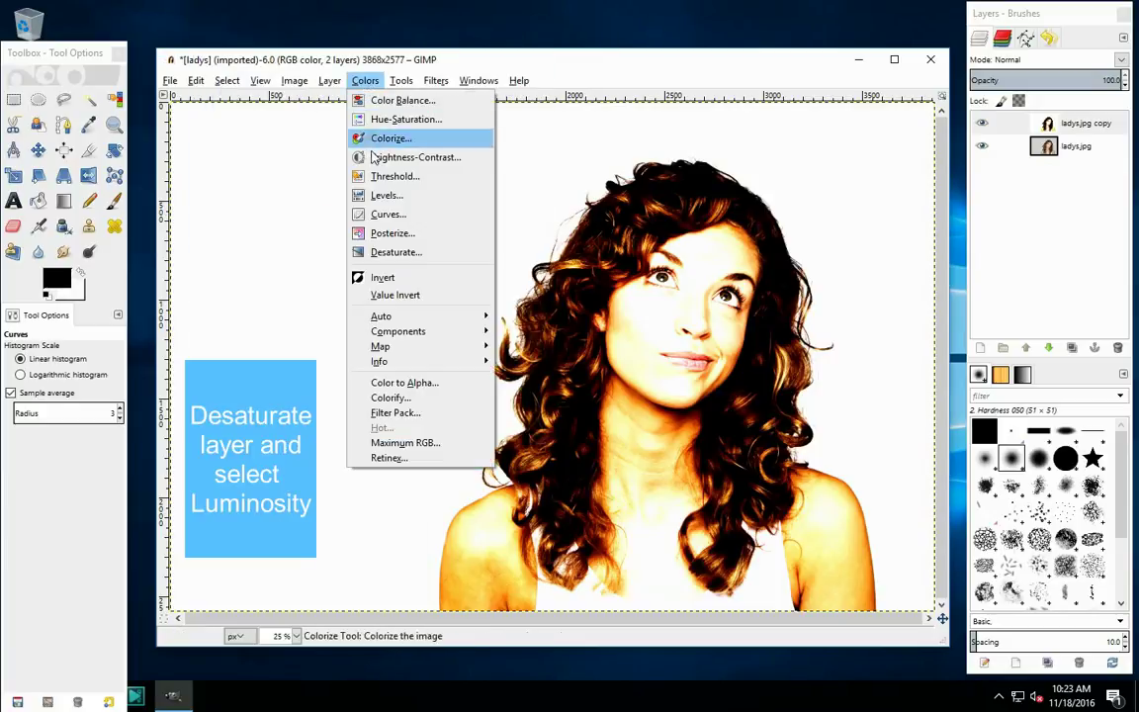
click(395, 253)
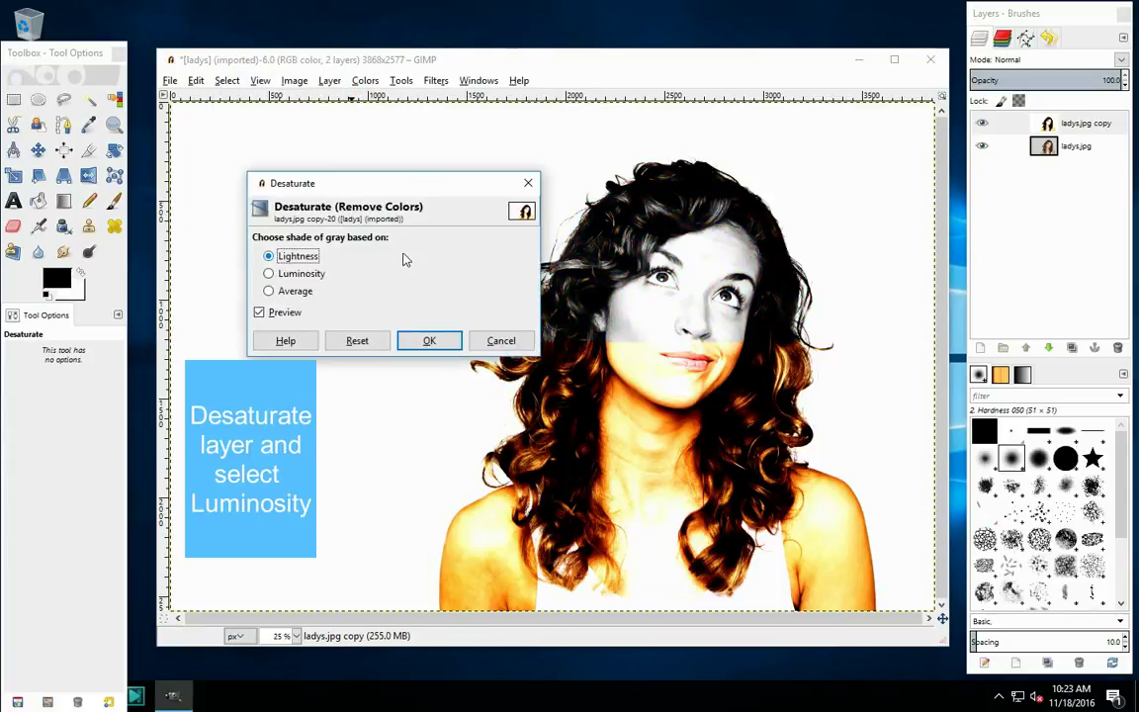
click(272, 277)
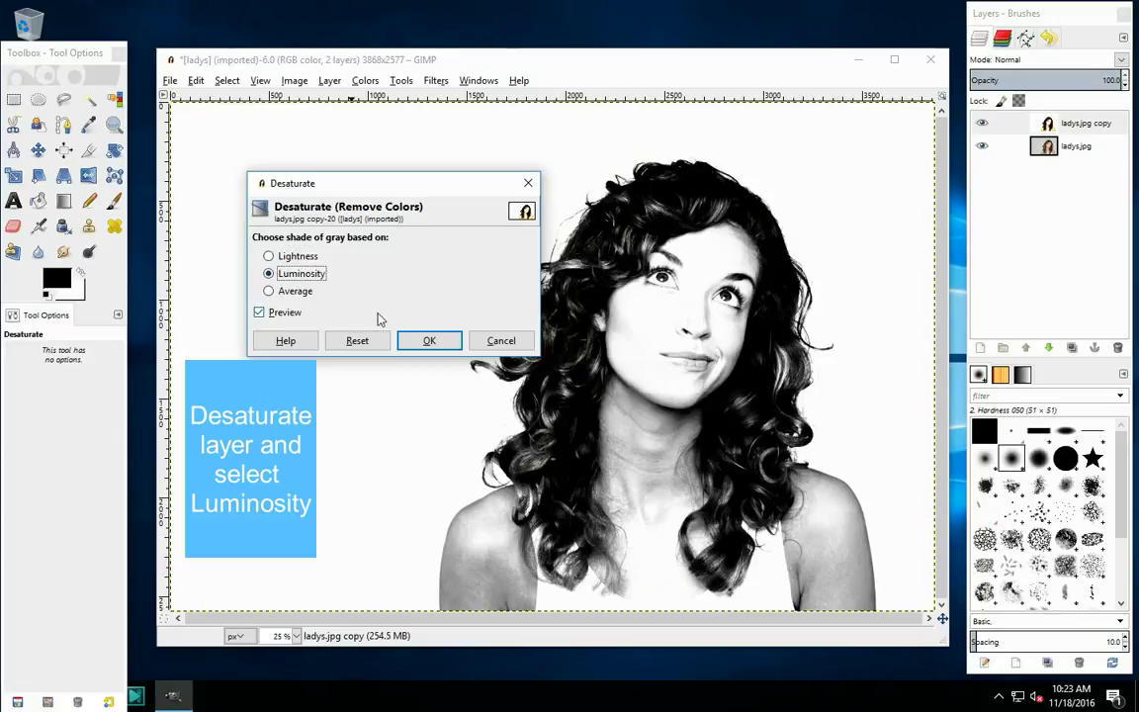
click(429, 341)
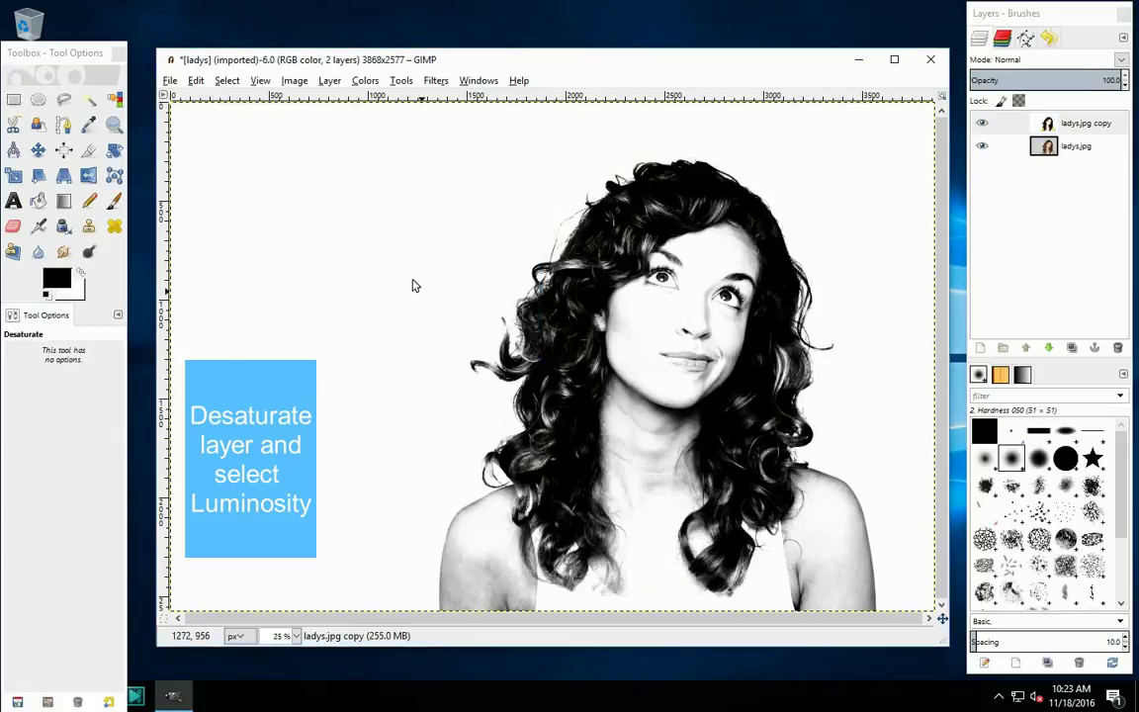
Step: Invert the copy layer and set up a white Paintbrush to fill the silhouette
click(365, 81)
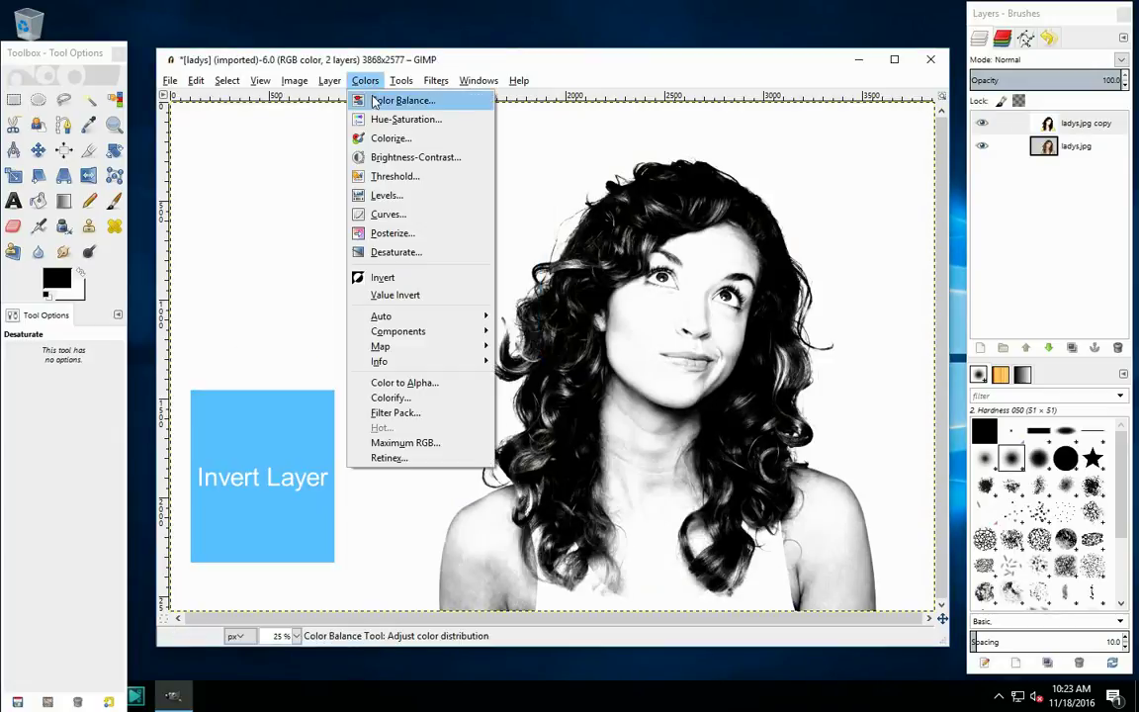
click(386, 281)
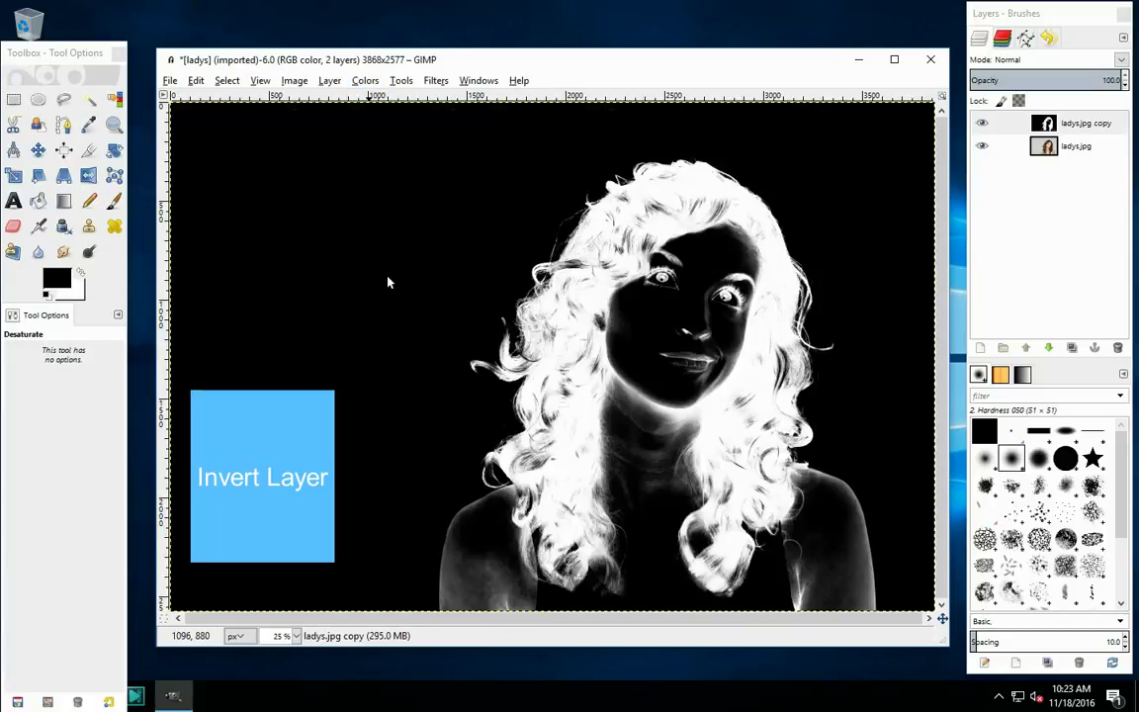
click(83, 276)
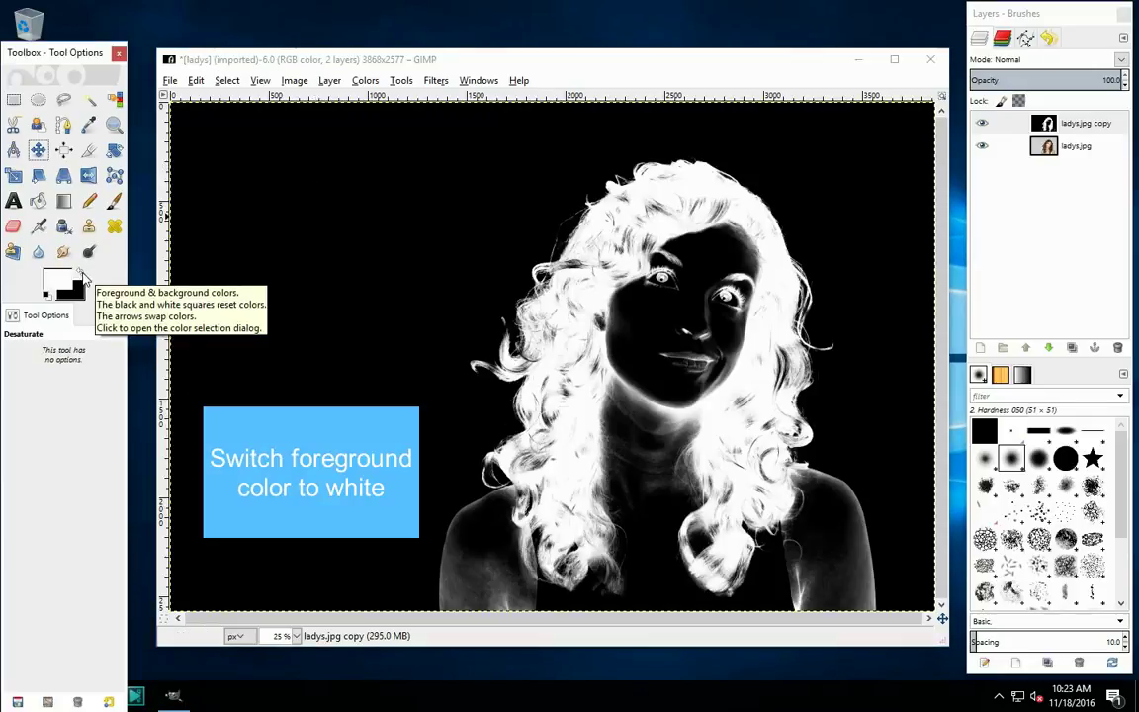
click(114, 199)
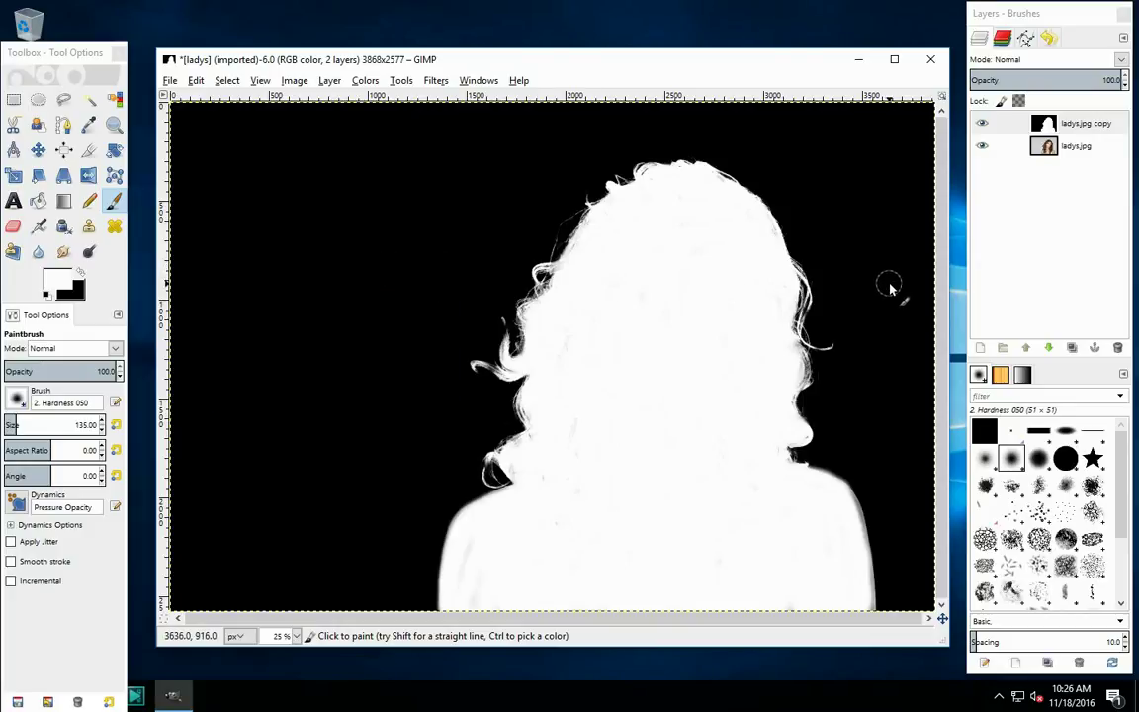
Step: Give the original ladys.jpg layer a White (full opacity) layer mask
click(1102, 155)
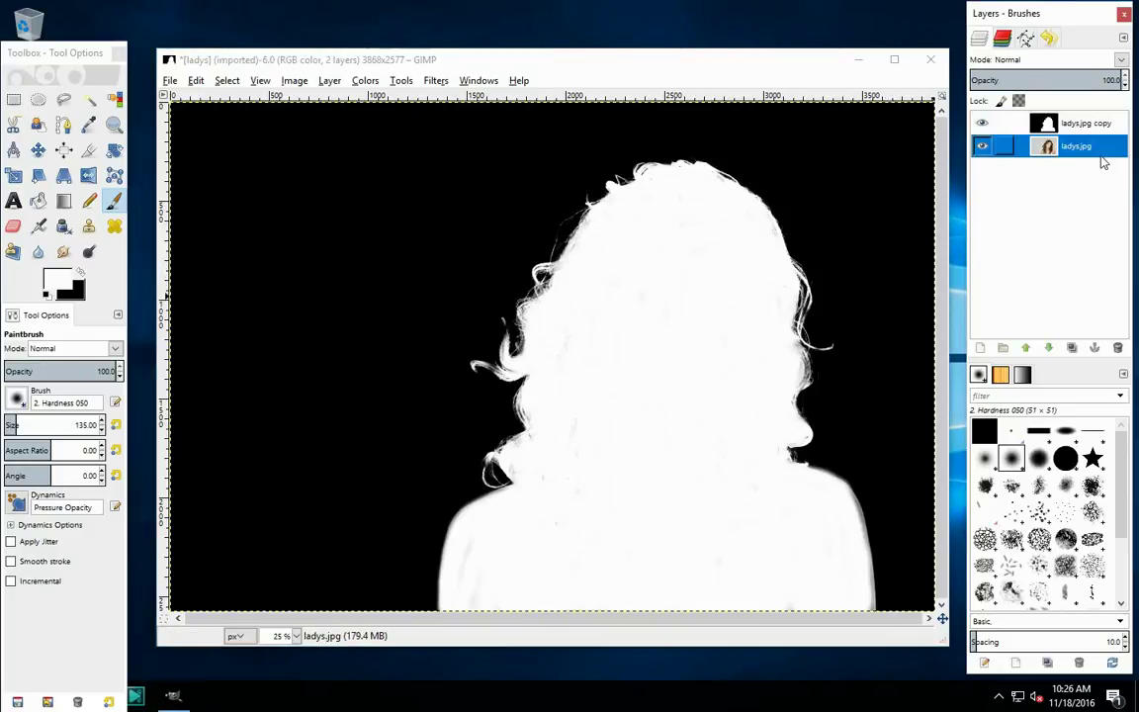
right_click(1105, 161)
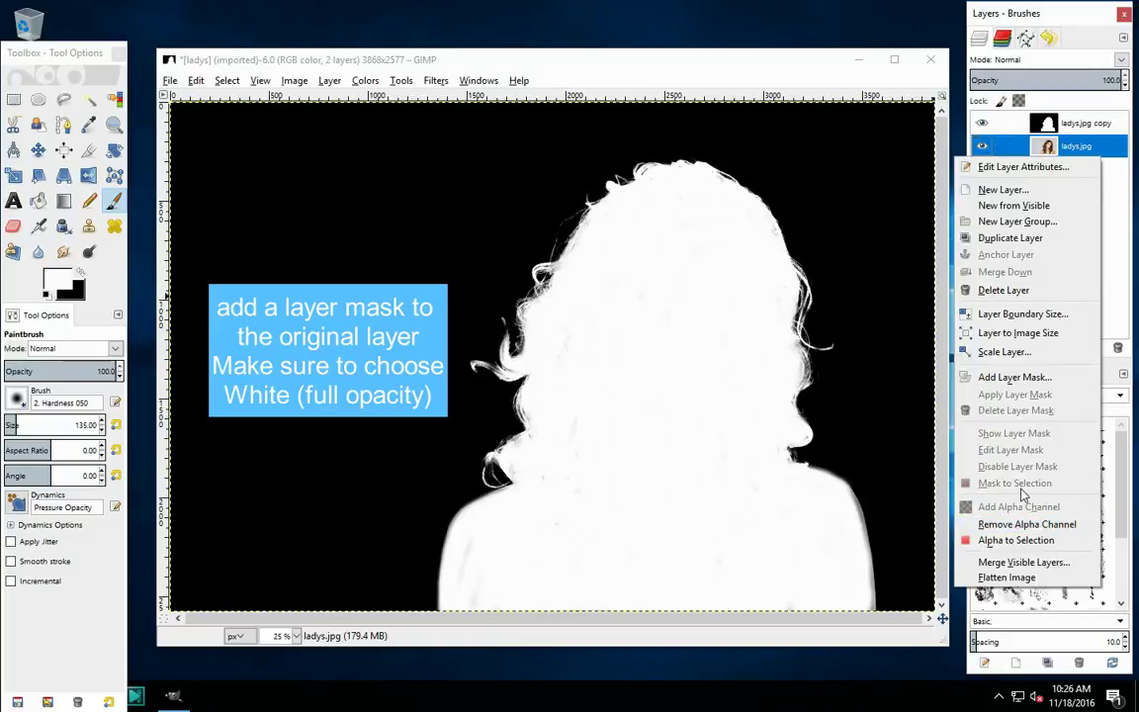
click(1018, 380)
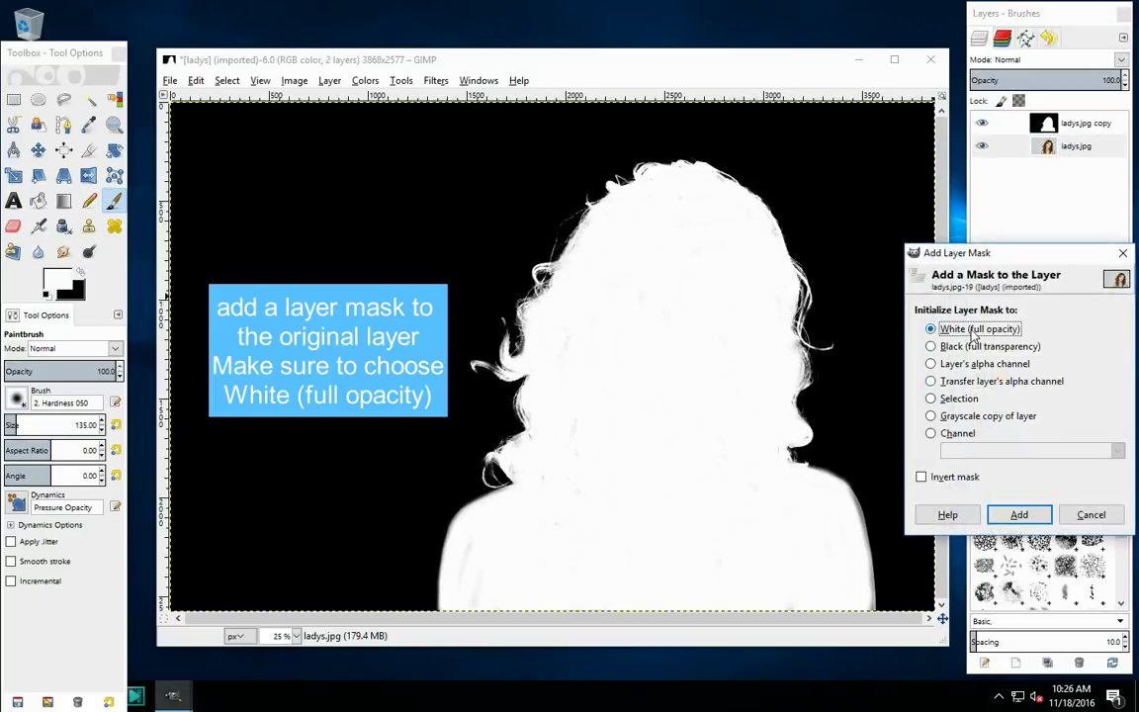
click(1018, 515)
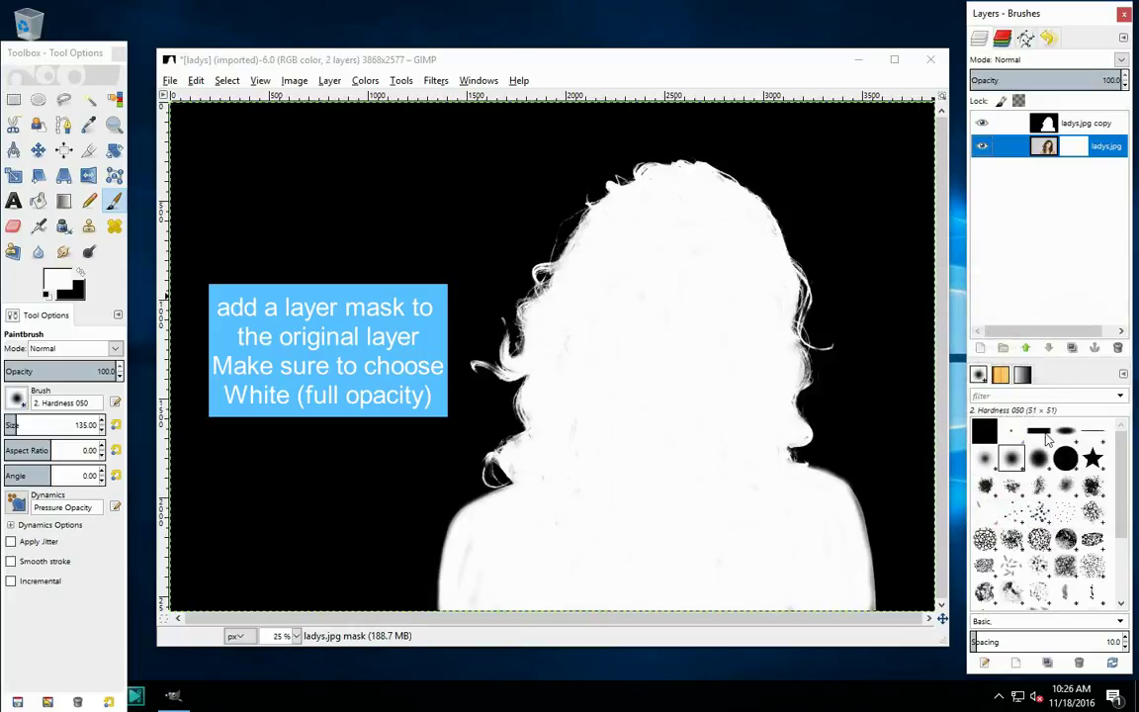
right_click(1087, 128)
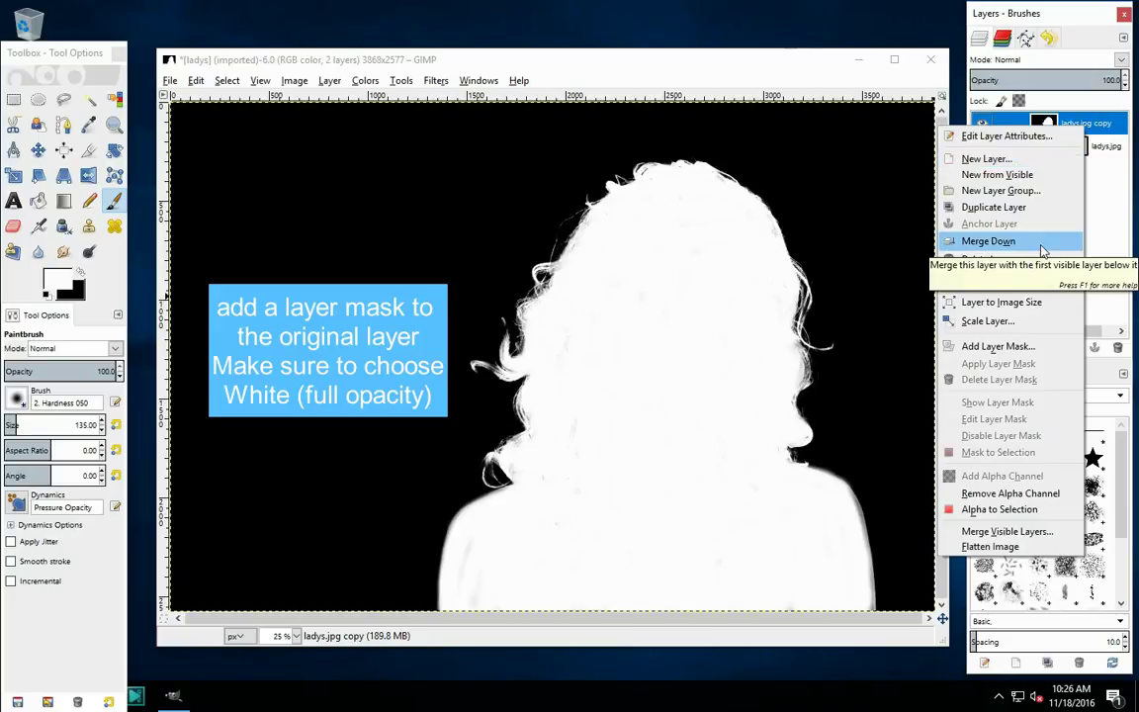
click(1113, 129)
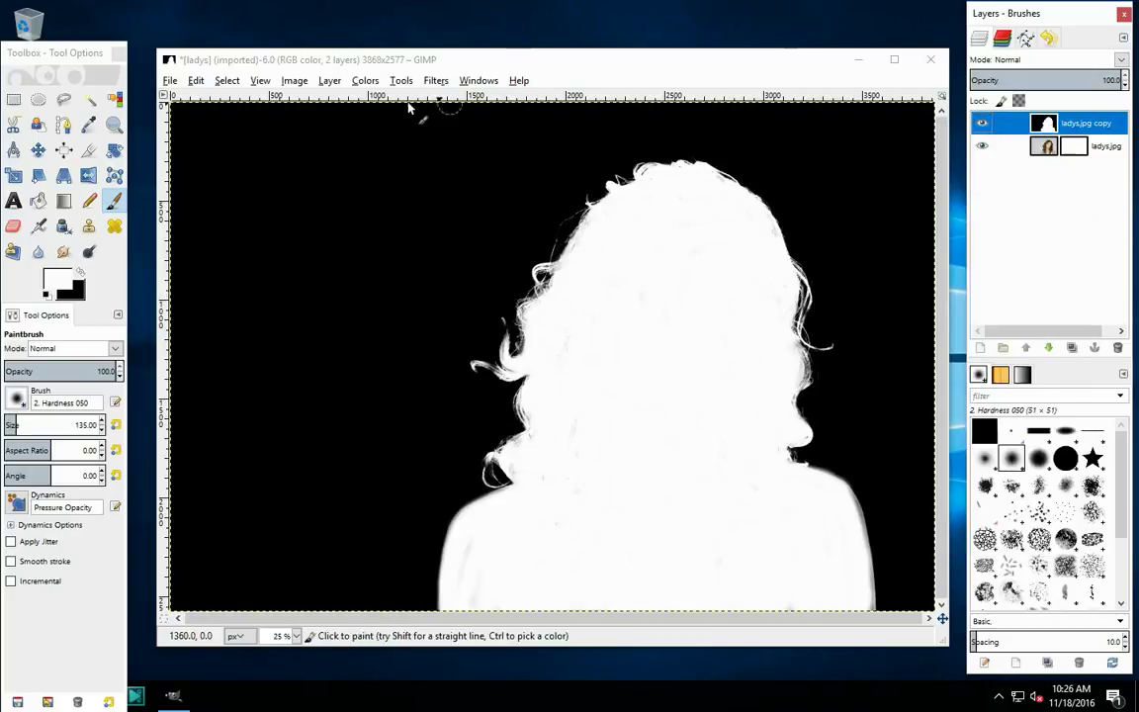
Step: Cut the white silhouette into the ladys.jpg mask, anchor it, and add a transparent layer
click(197, 81)
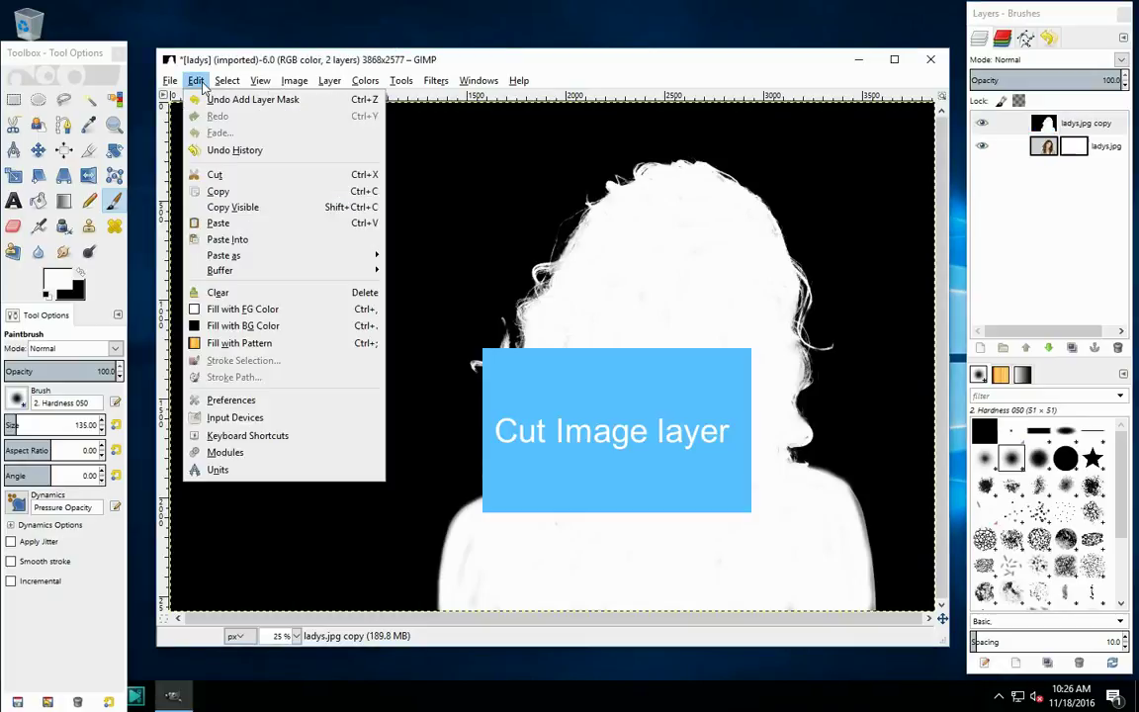
click(218, 176)
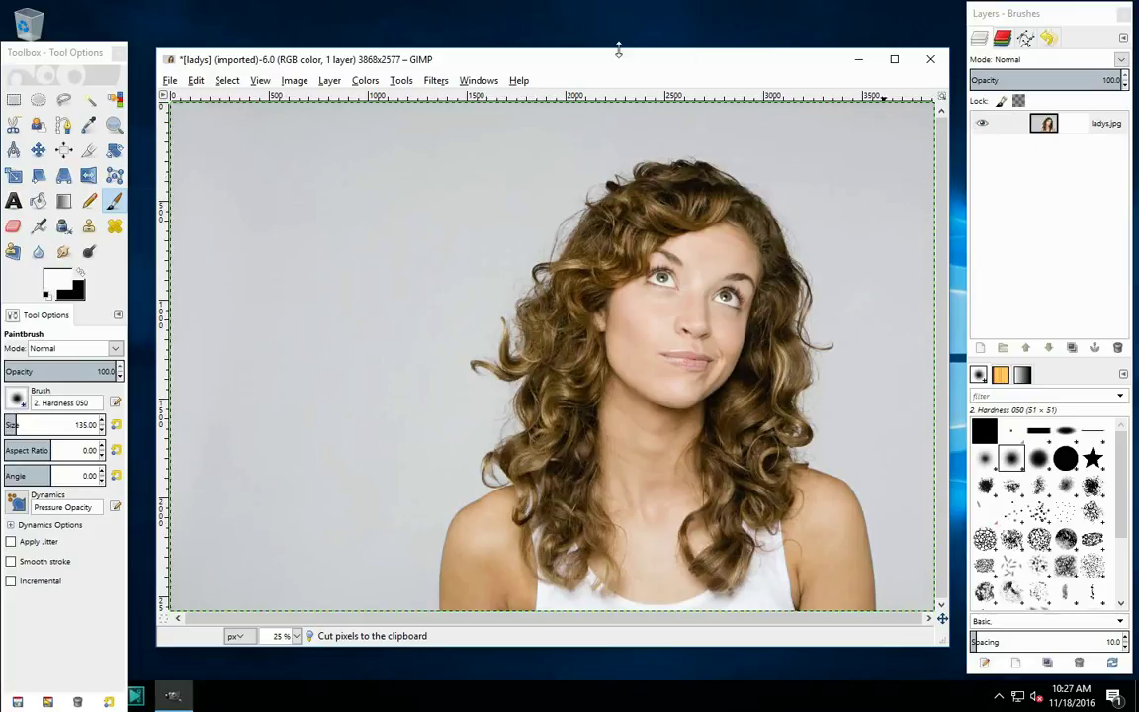
click(196, 80)
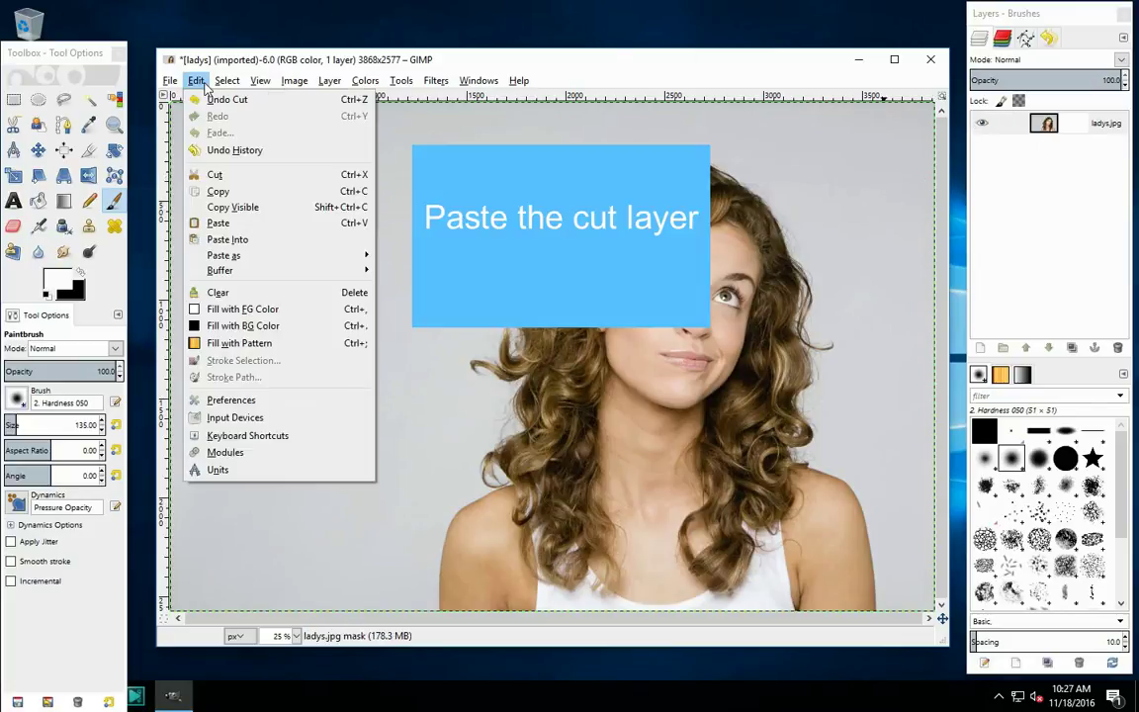
click(219, 225)
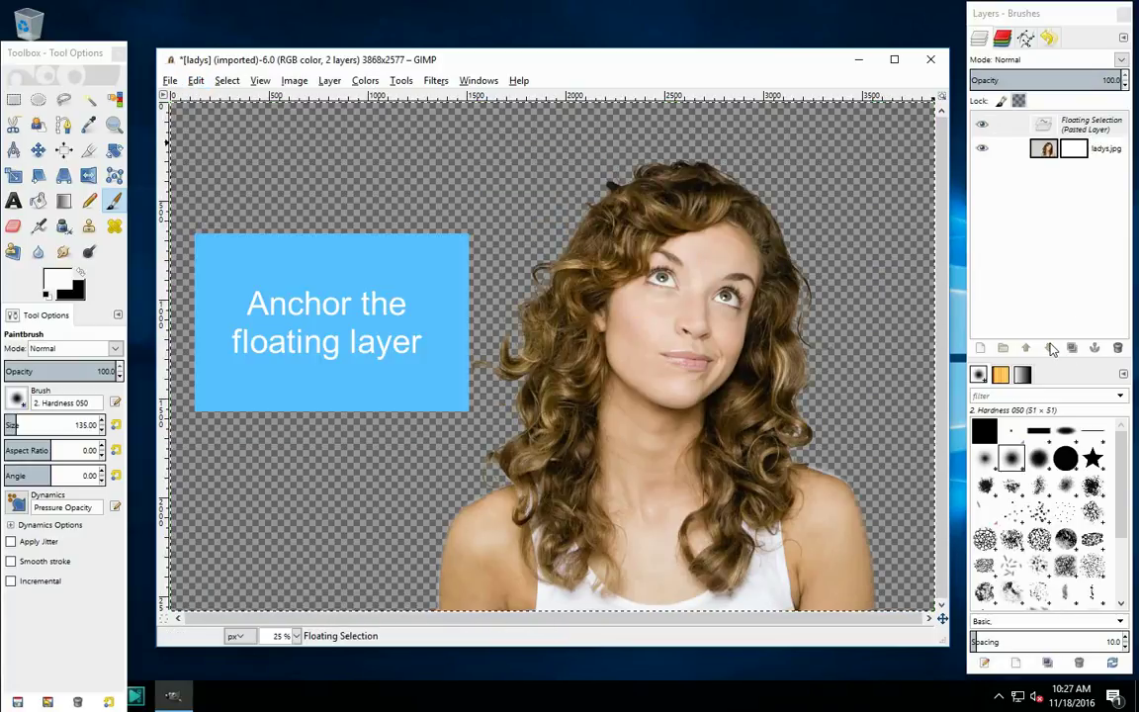
click(1098, 350)
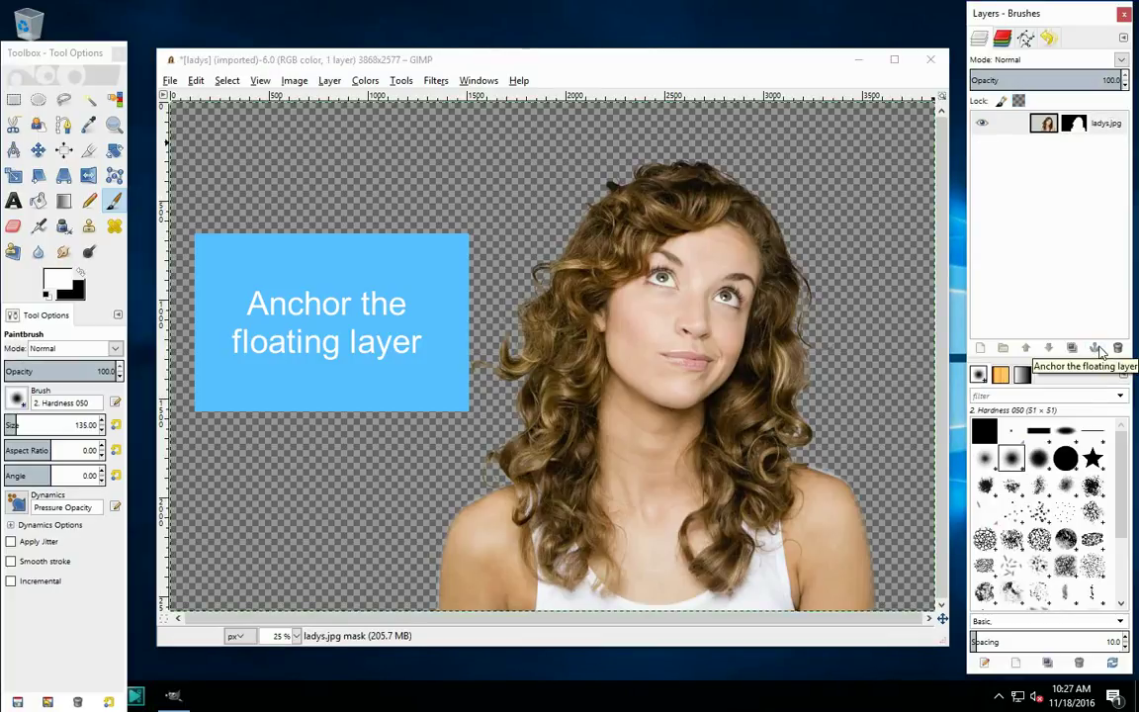
click(980, 348)
click(990, 474)
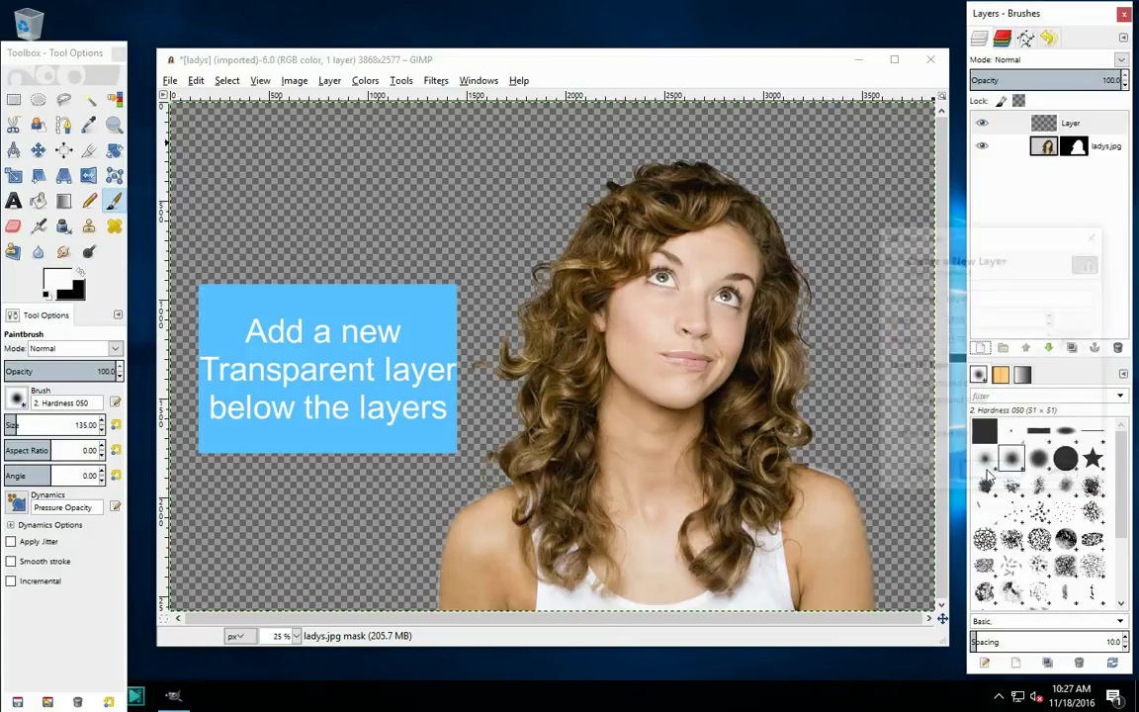
Step: Move the new layer below the photo and bucket-fill it solid black
click(1050, 350)
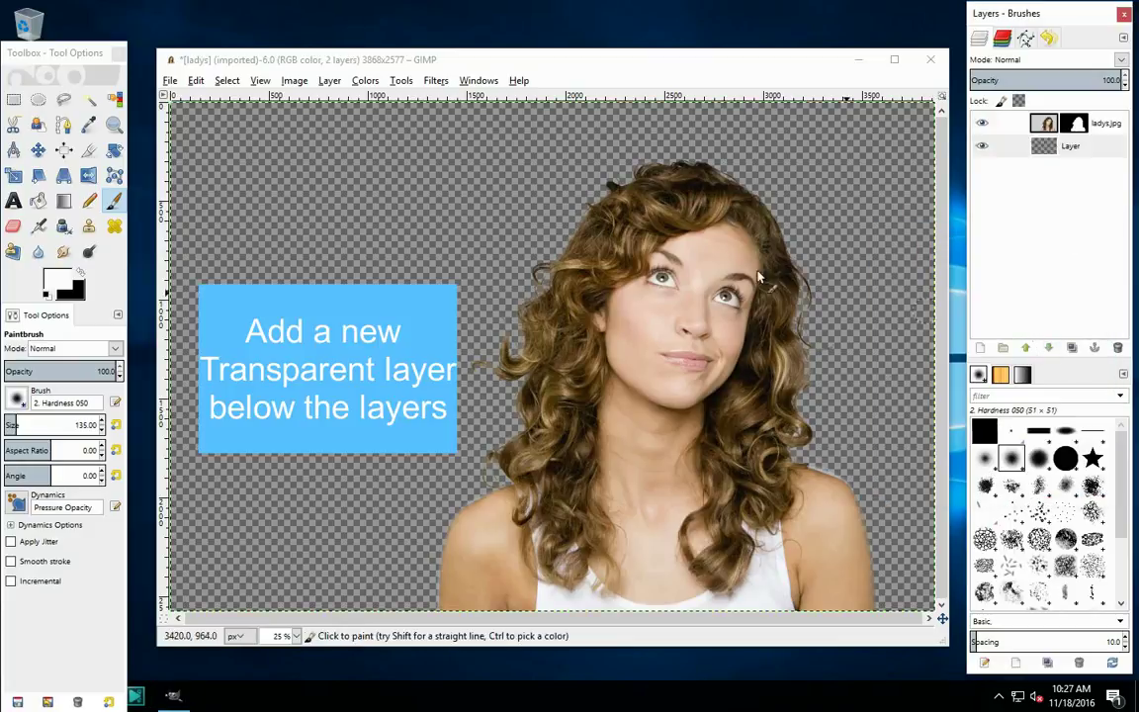
click(83, 276)
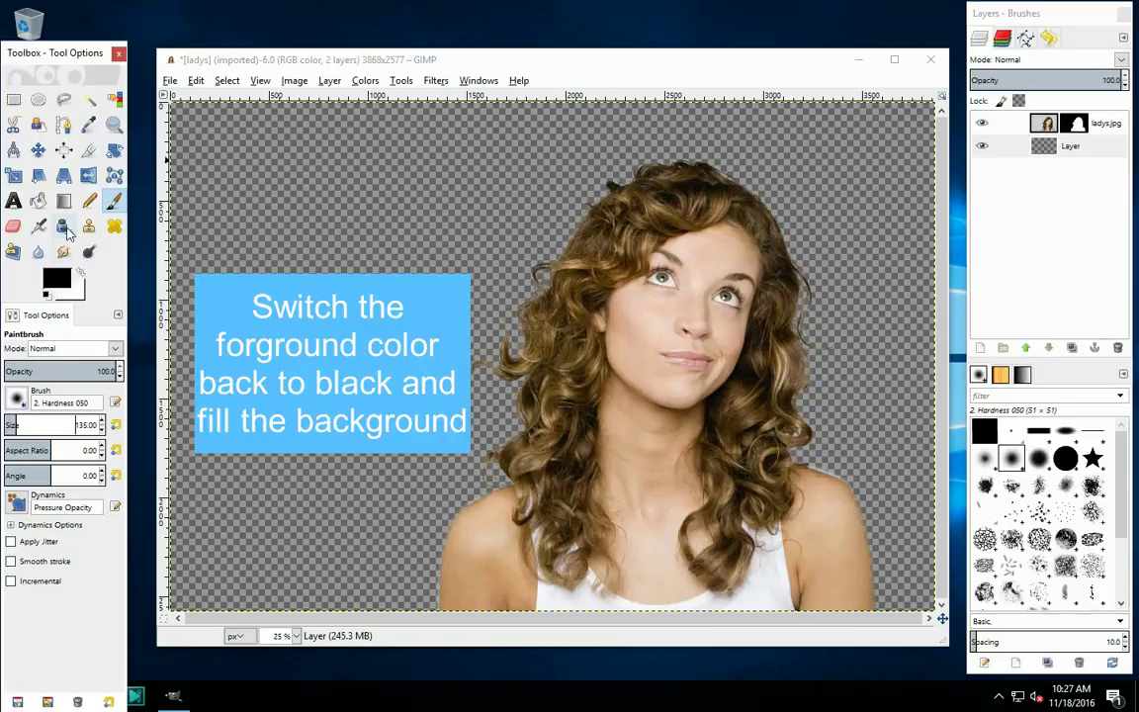
click(37, 201)
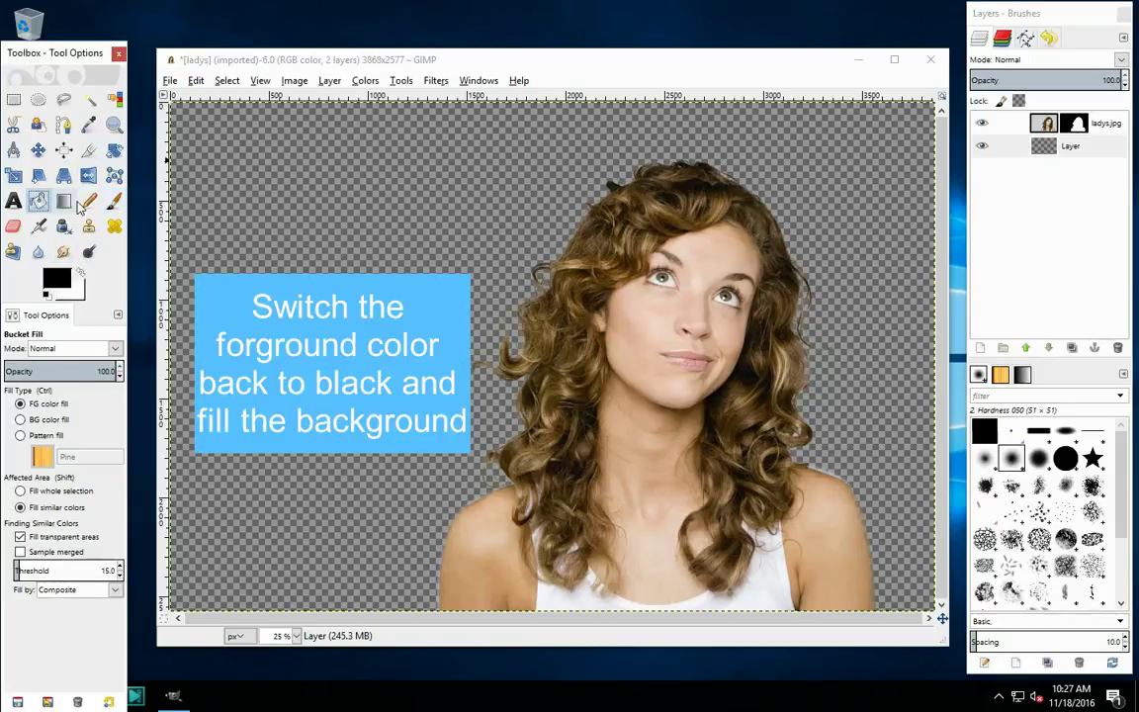
click(306, 244)
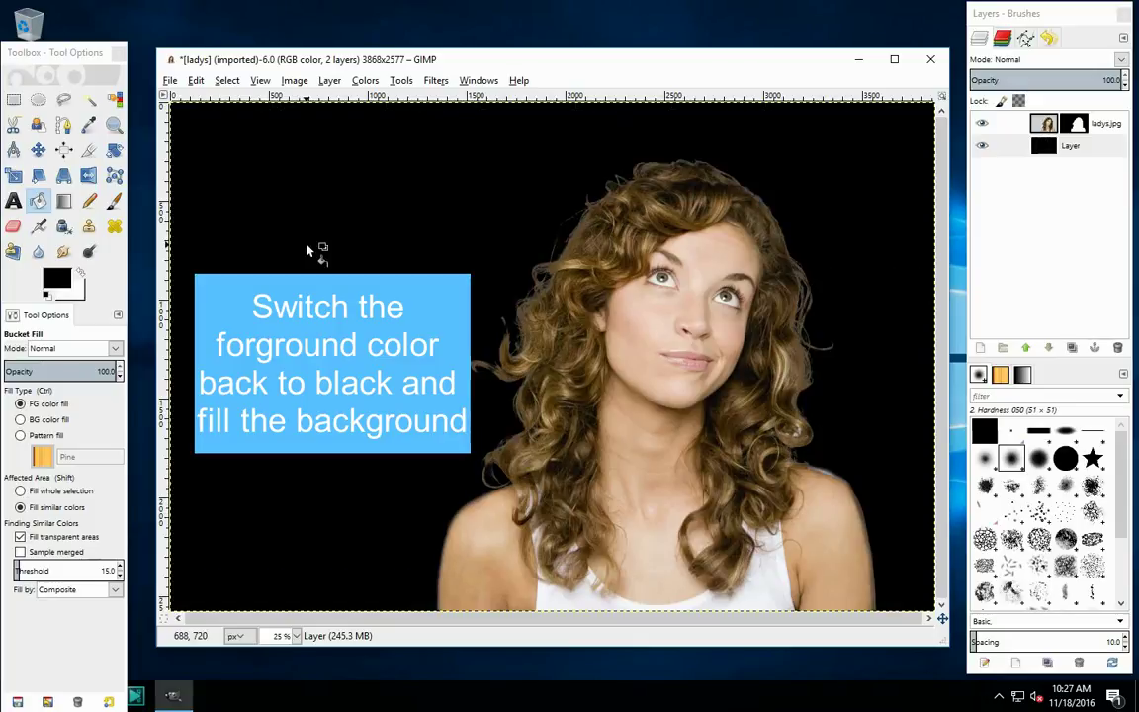
click(1106, 132)
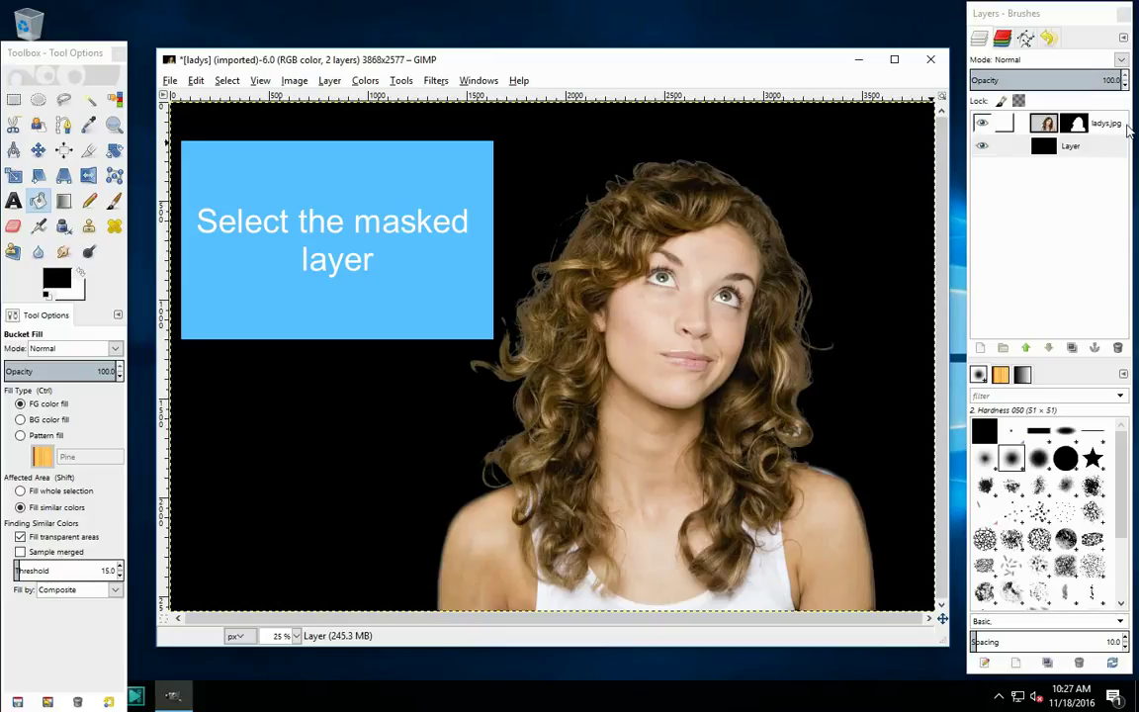
Step: Target the ladys.jpg mask with the Clone tool, sampling the source from the black background
click(1075, 123)
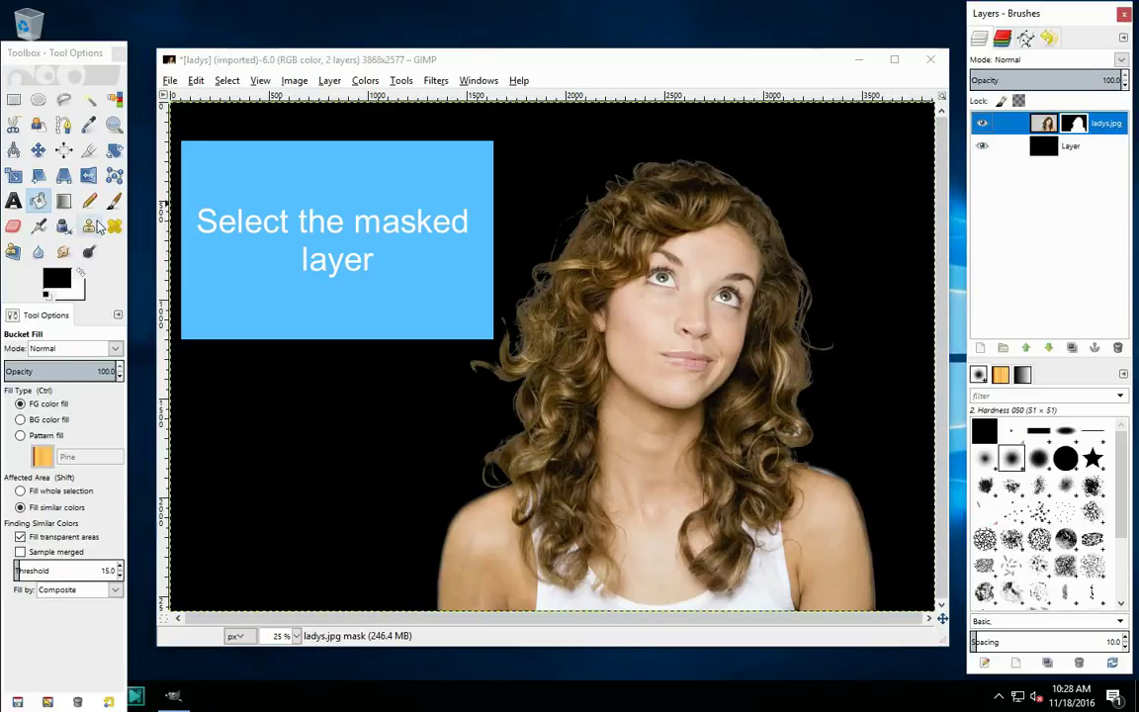
click(96, 227)
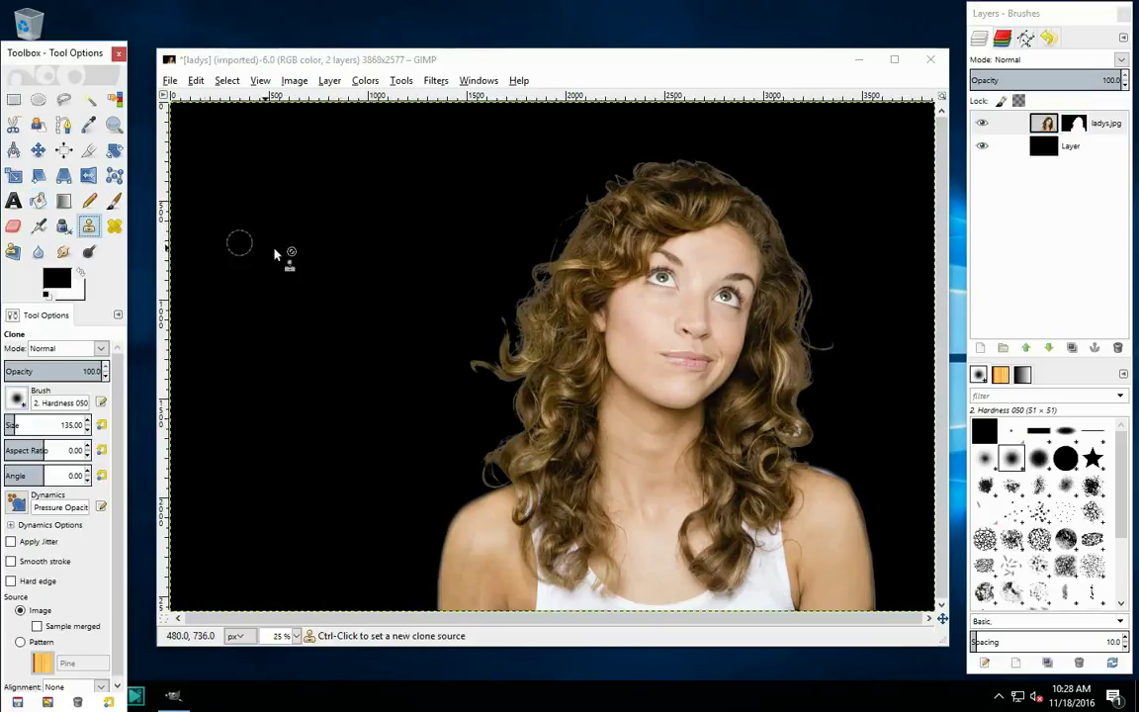
key(ctrl)
ctrl+click(589, 290)
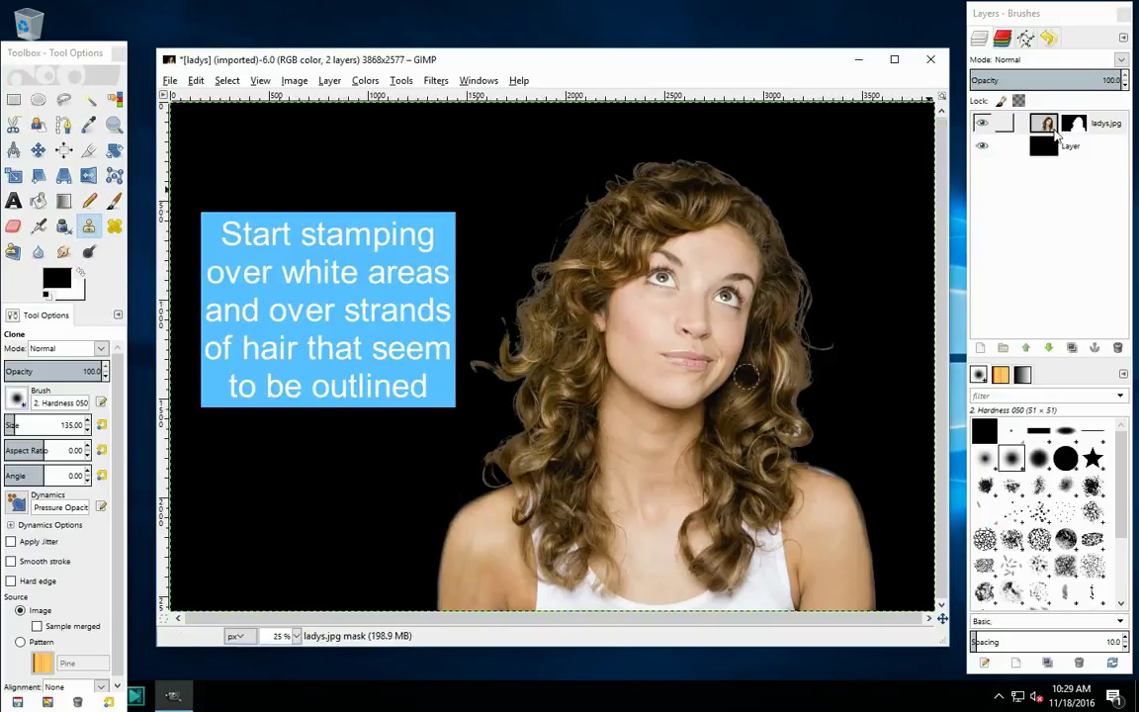
Step: Clone-stamp a light spot on the hair edge, sampling near the earring and dark background
click(1056, 131)
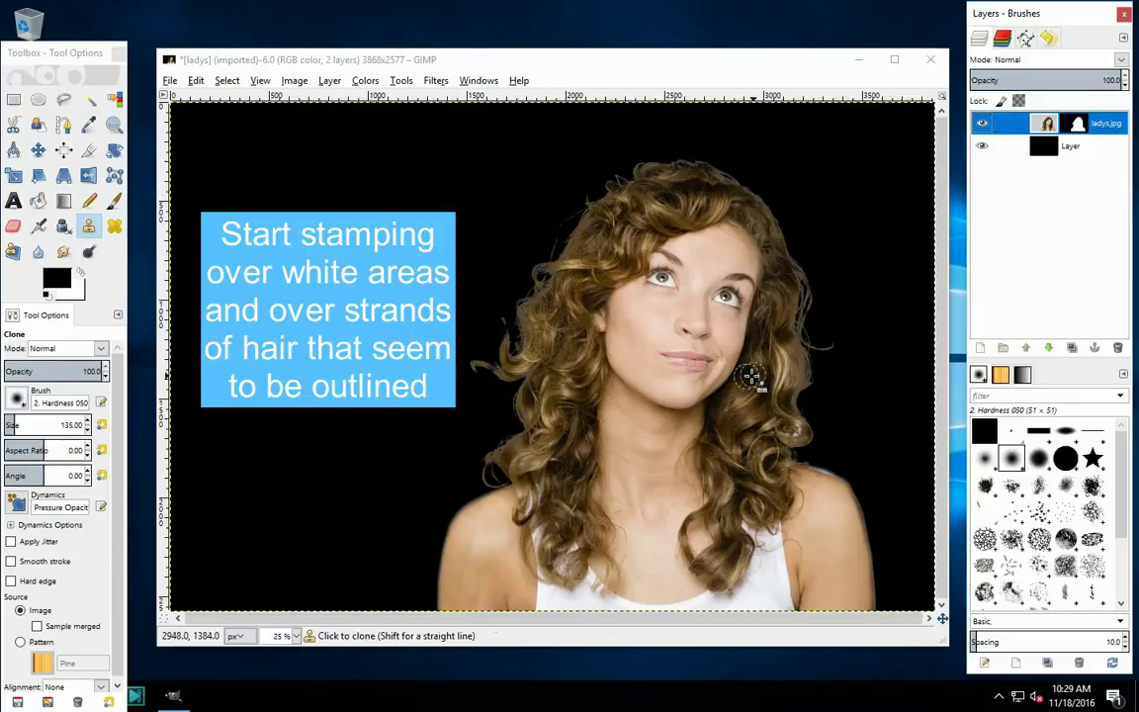
ctrl+click(750, 374)
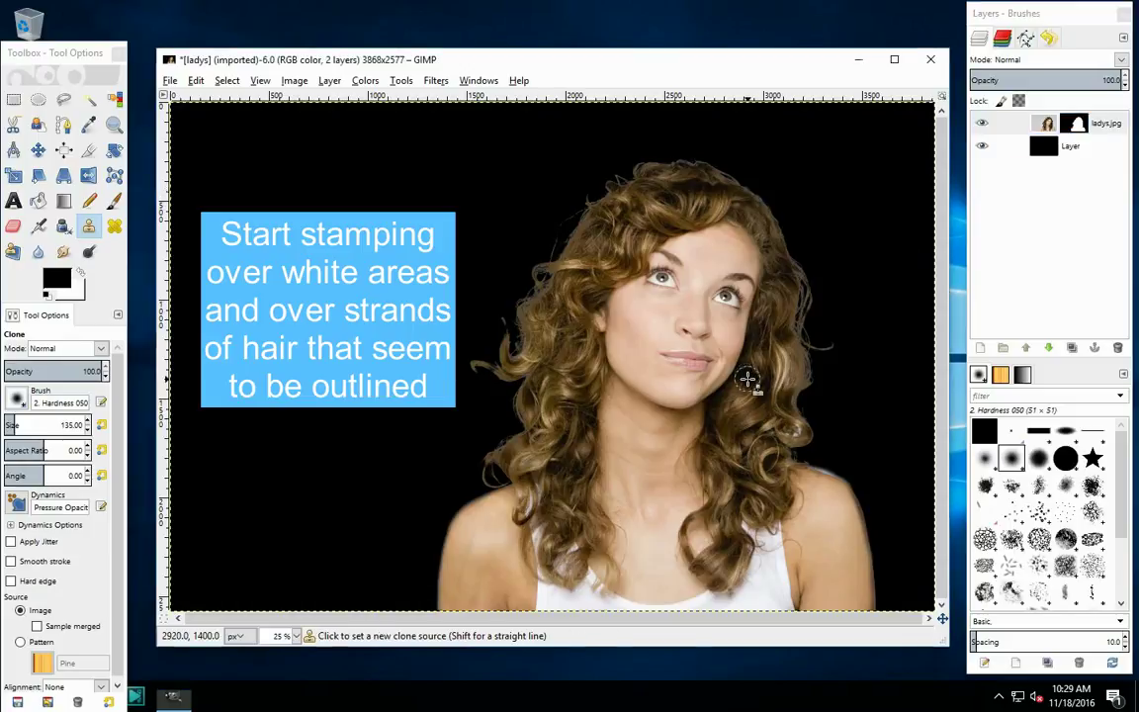
click(534, 267)
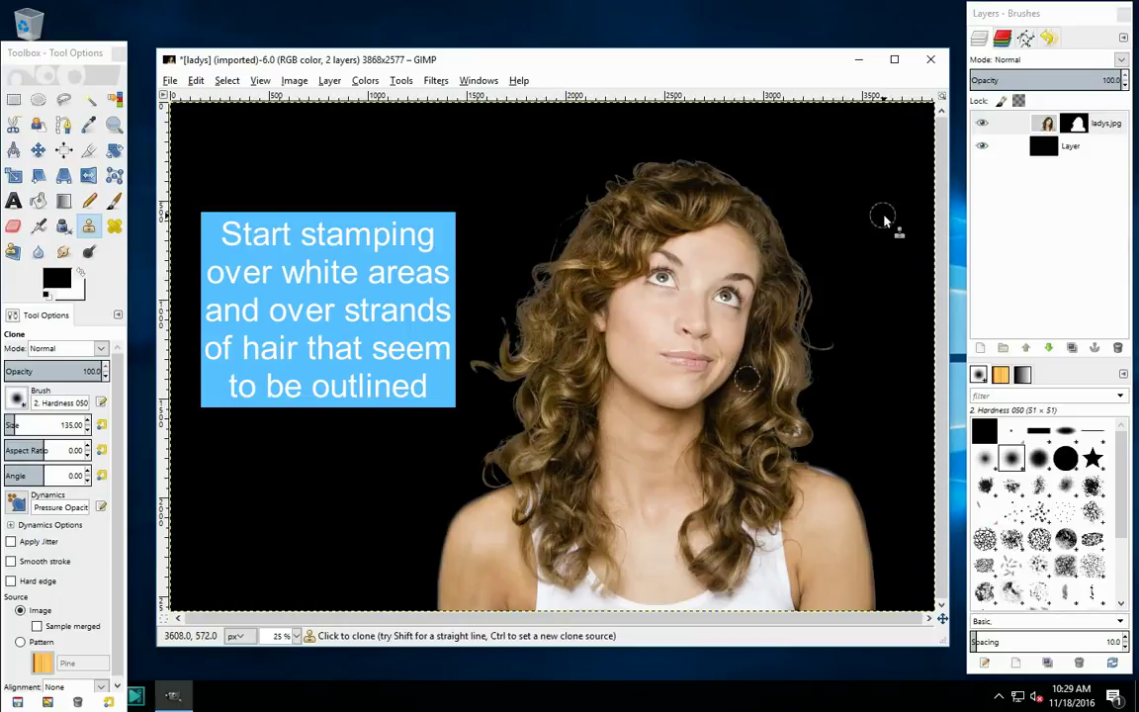
click(1045, 125)
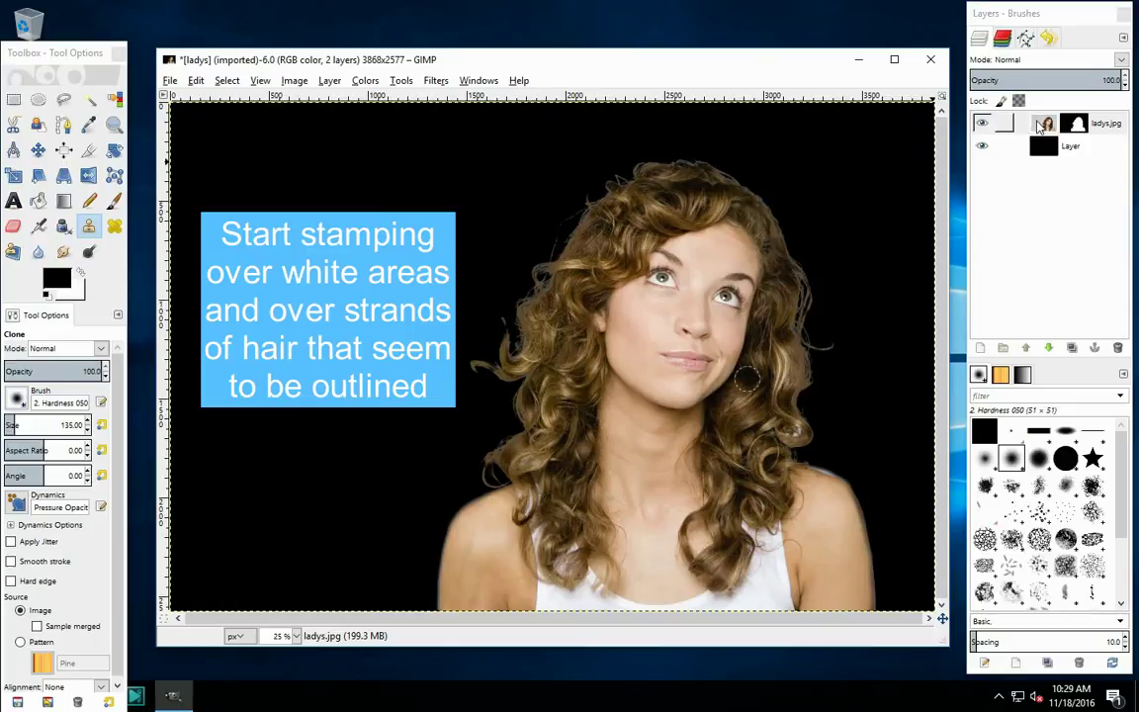
click(1046, 129)
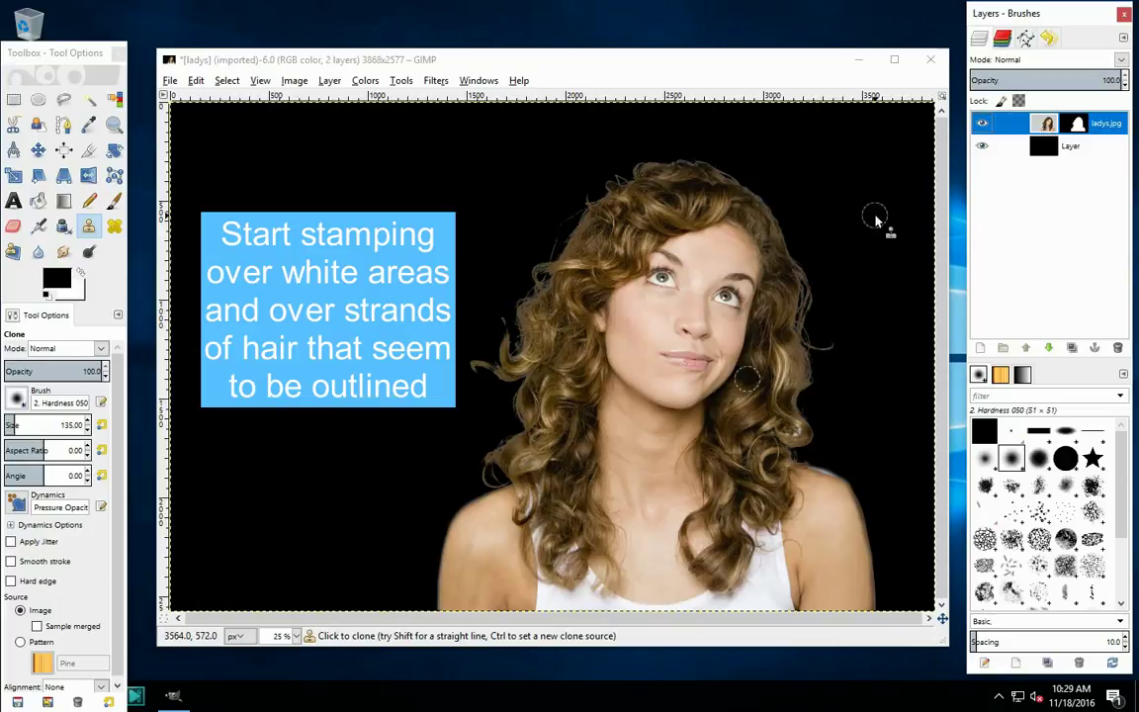
ctrl+click(565, 296)
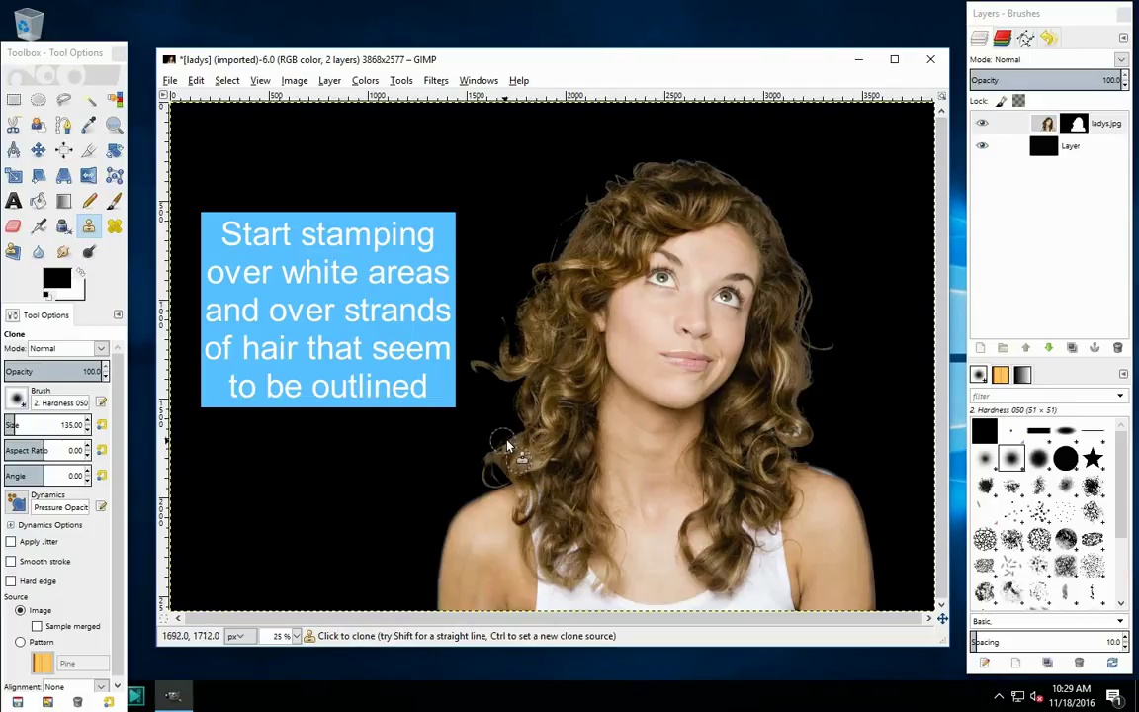
Step: Clone away the outlined hair strands near the left shoulder
drag(506, 447, 492, 472)
ctrl+click(491, 461)
key(ctrl)
mouse_move(488, 465)
mouse_down()
mouse_move(511, 447)
mouse_move(502, 413)
mouse_up()
Step: Clone over the whitish strand outlines across the top and down the right hair edge
ctrl+click(674, 196)
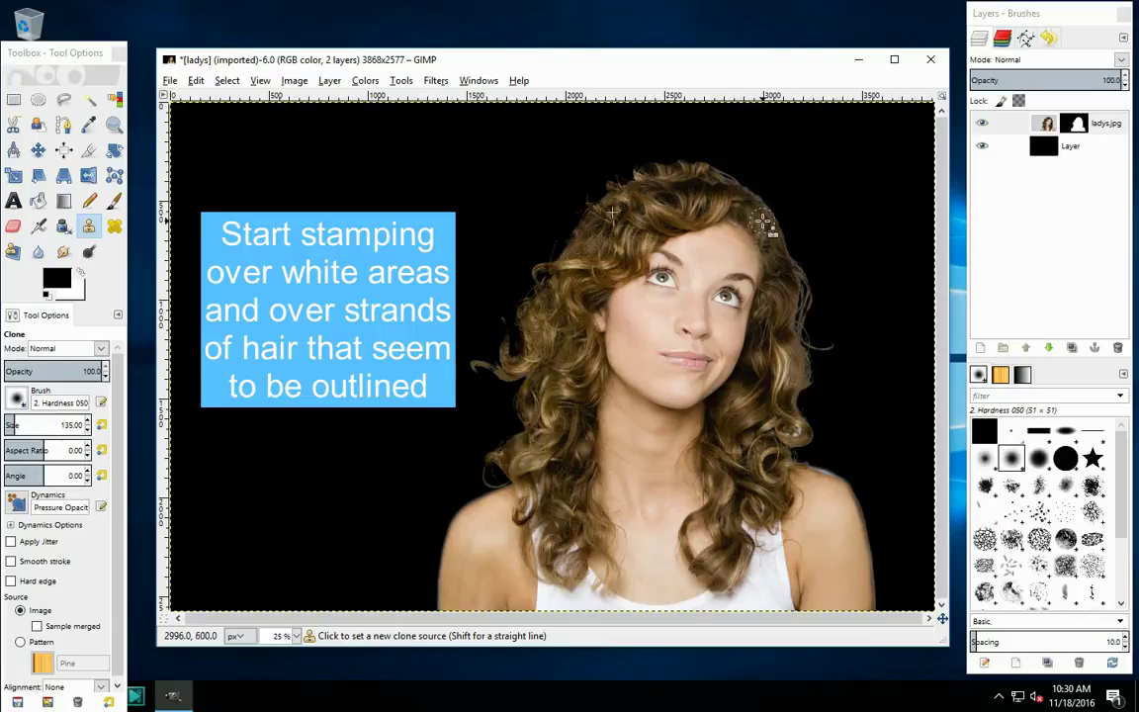
ctrl+click(759, 226)
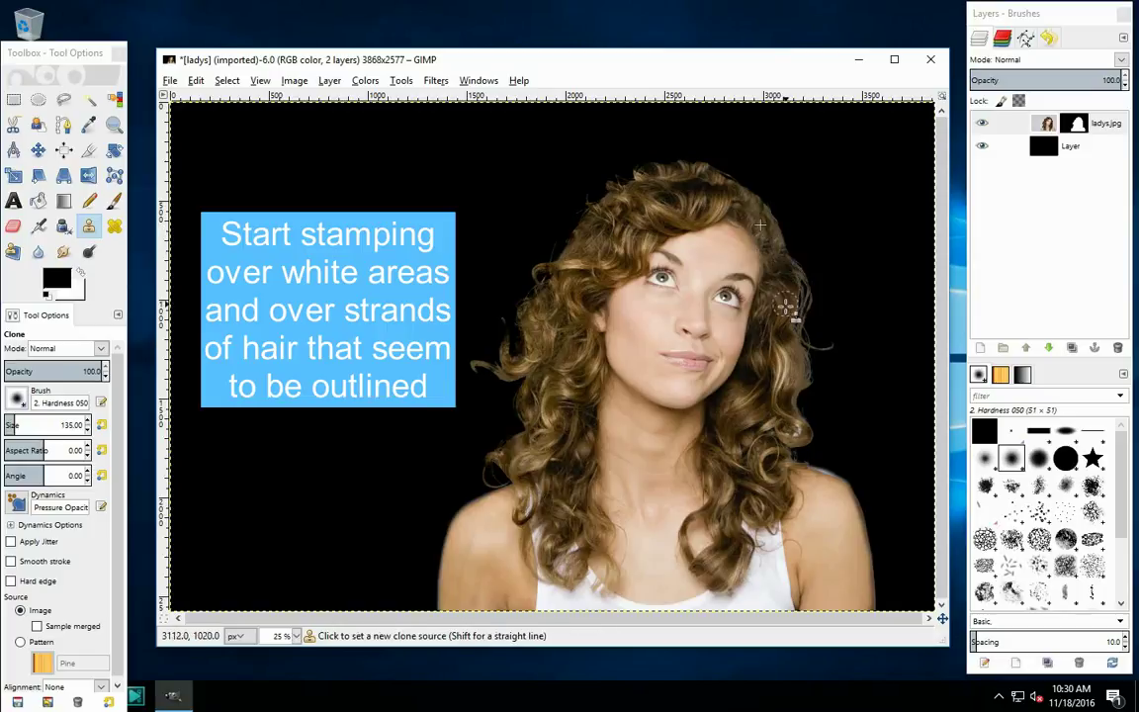
ctrl+click(793, 303)
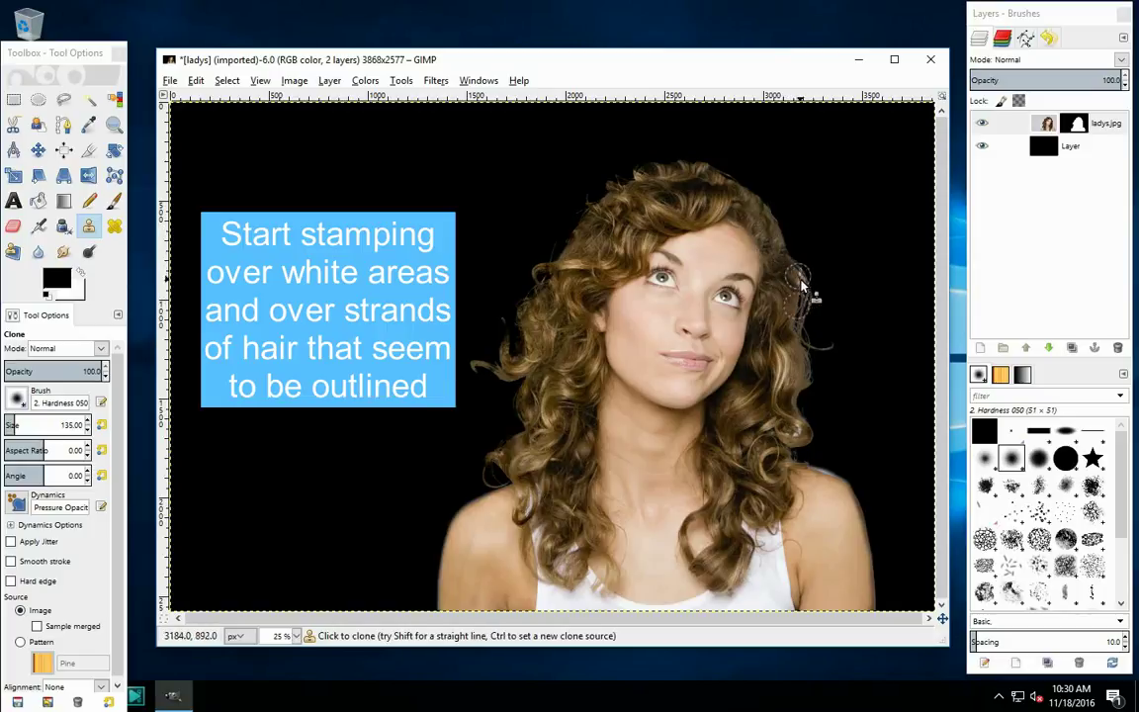
drag(804, 301, 817, 339)
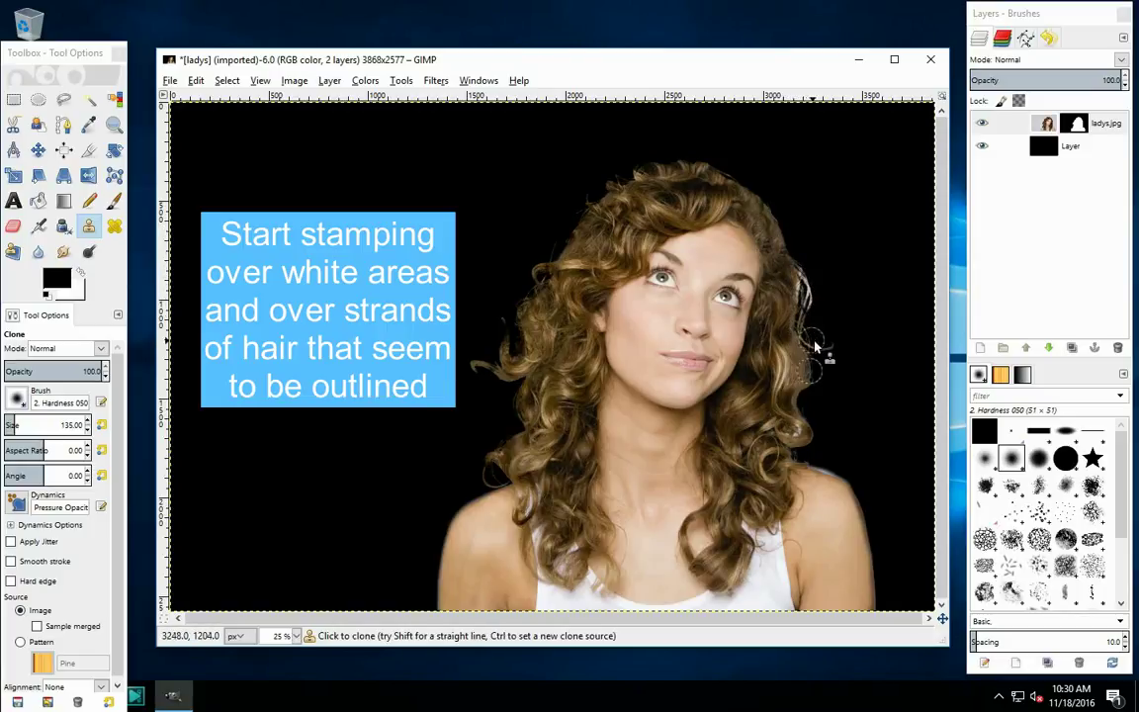
drag(806, 317, 776, 321)
ctrl+click(759, 358)
mouse_move(788, 276)
mouse_down()
mouse_move(806, 363)
mouse_move(831, 351)
mouse_move(794, 450)
mouse_move(807, 457)
mouse_move(788, 460)
mouse_move(809, 474)
mouse_up()
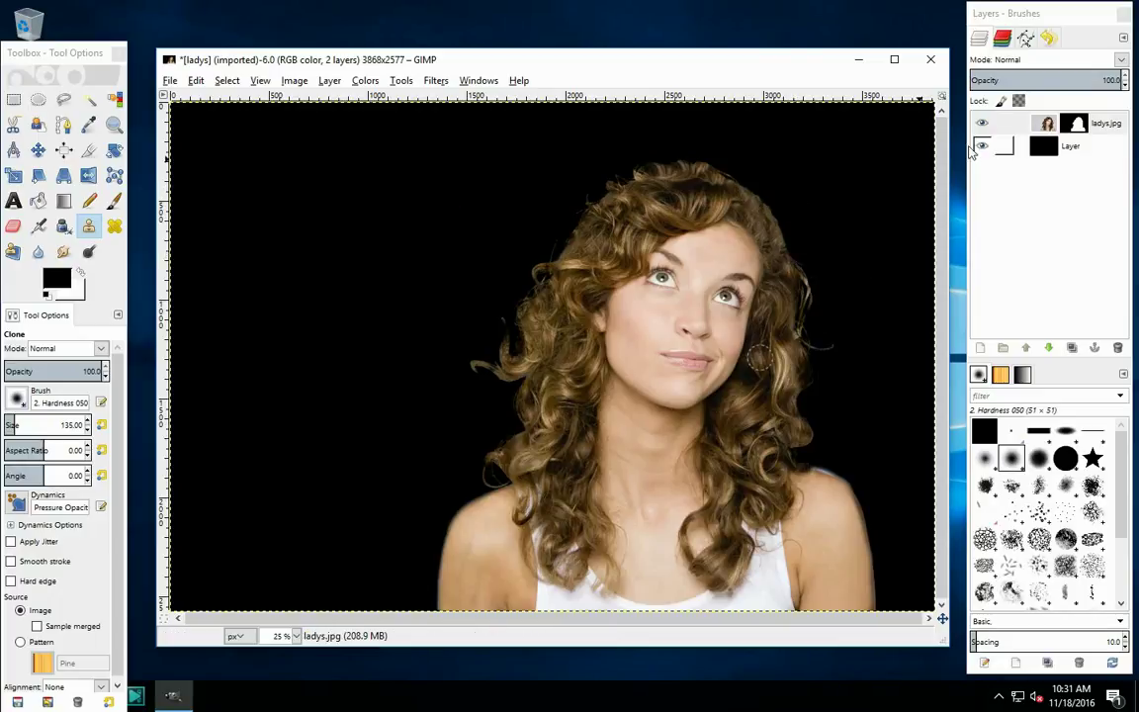
Step: Hide the black background layer to reveal the cut-out woman's hair strands over transparency
click(981, 146)
click(981, 146)
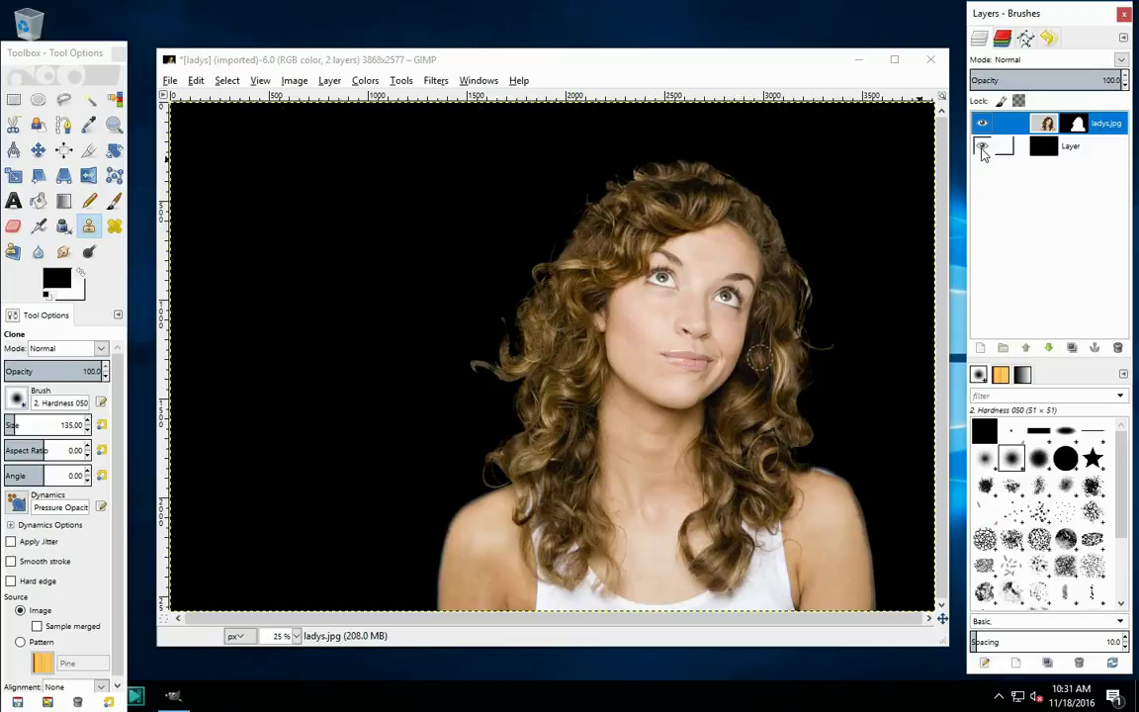
click(1007, 148)
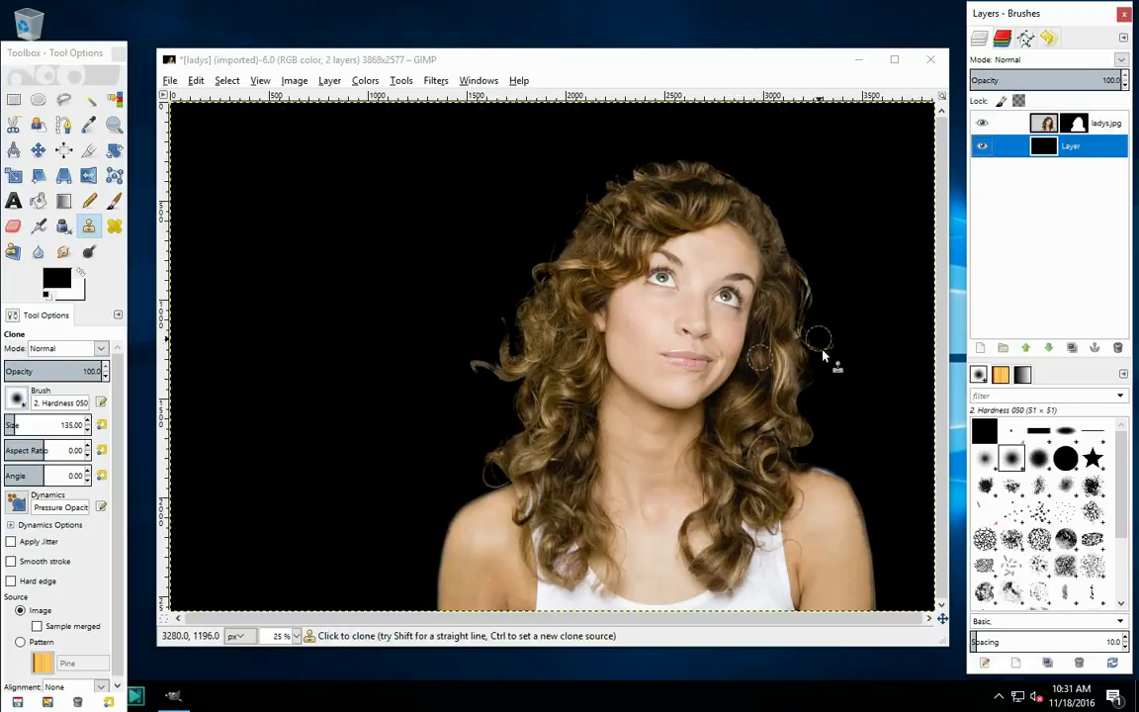
click(981, 146)
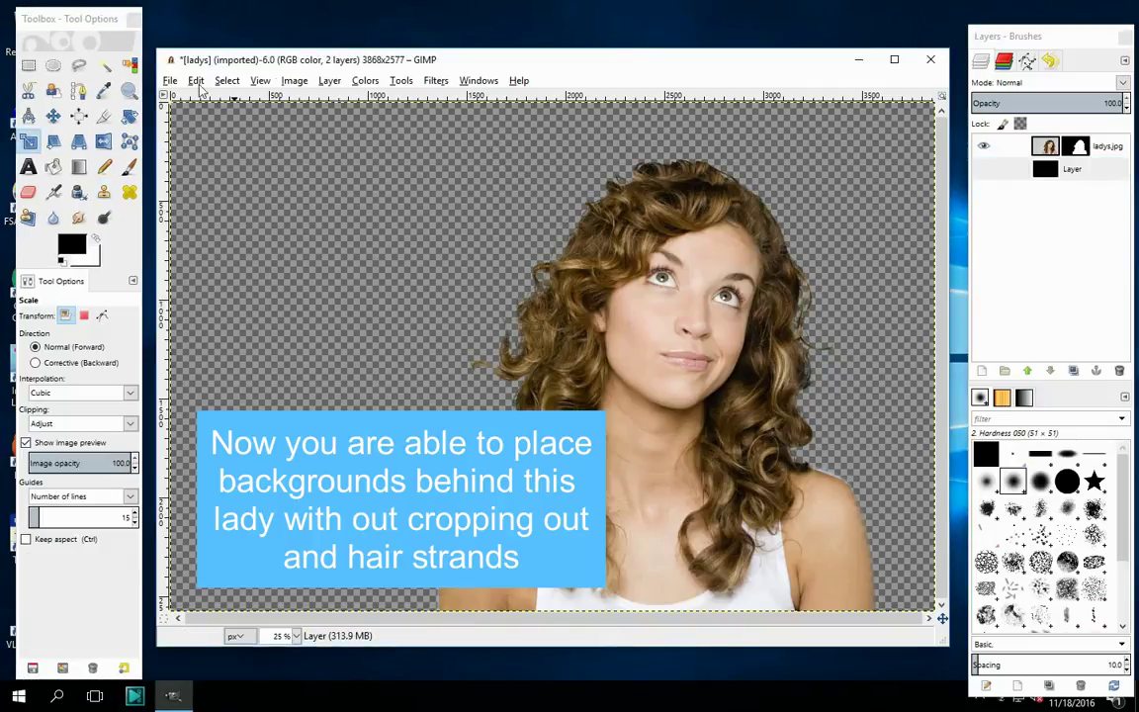
Step: Paste the wooden-plank image as a new layer and move it beneath the black layer
click(196, 83)
mouse_move(223, 255)
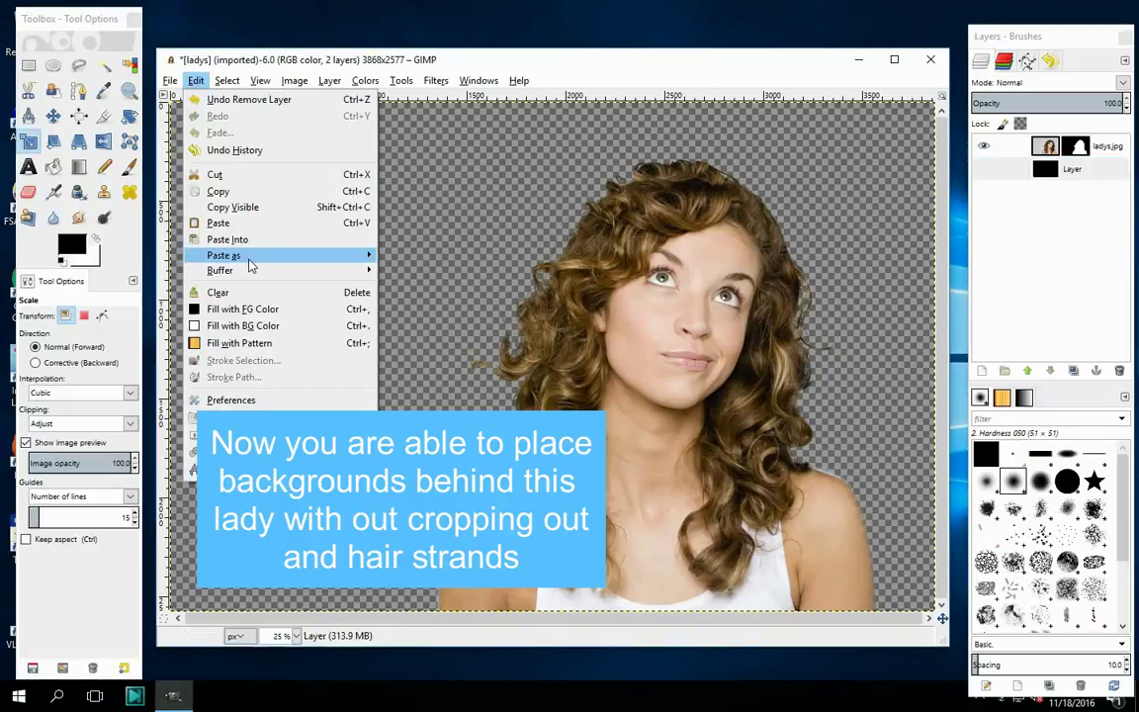
click(424, 271)
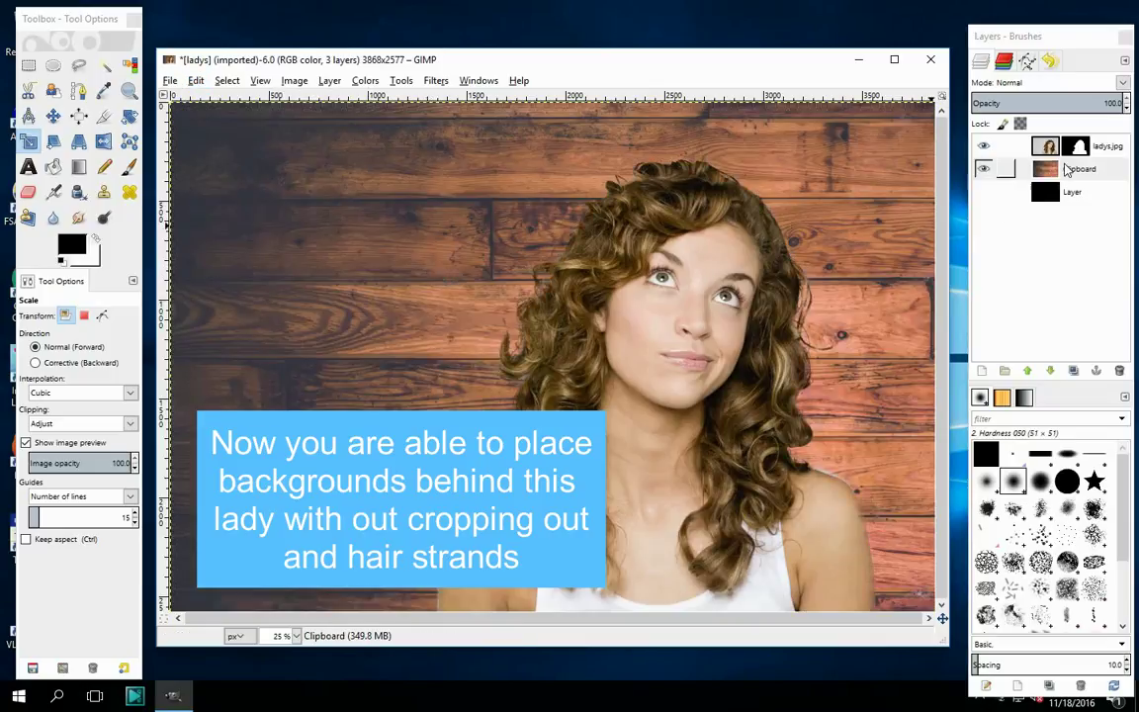
drag(1079, 176, 1088, 214)
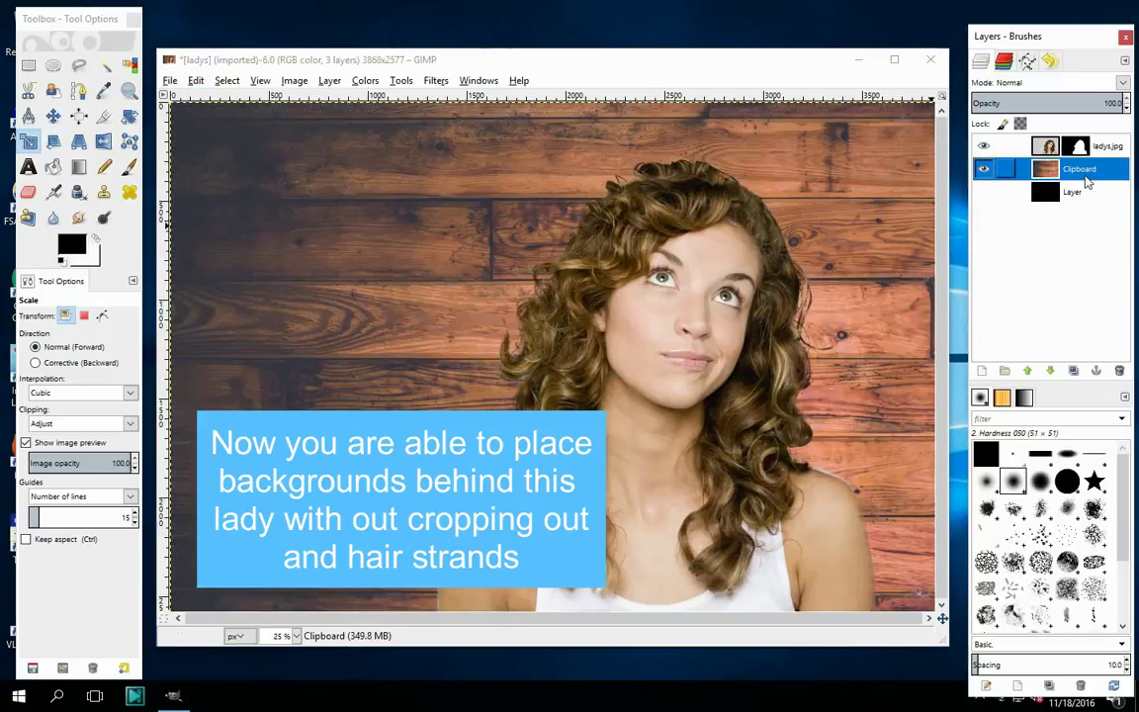
drag(1085, 212, 1077, 198)
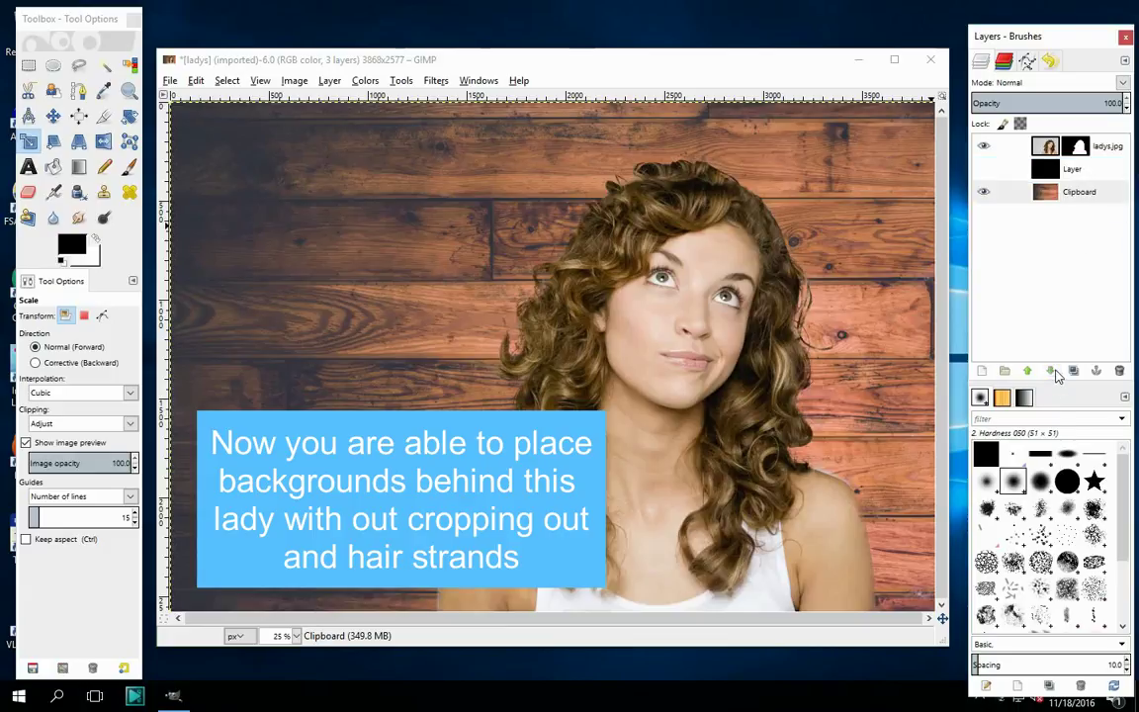